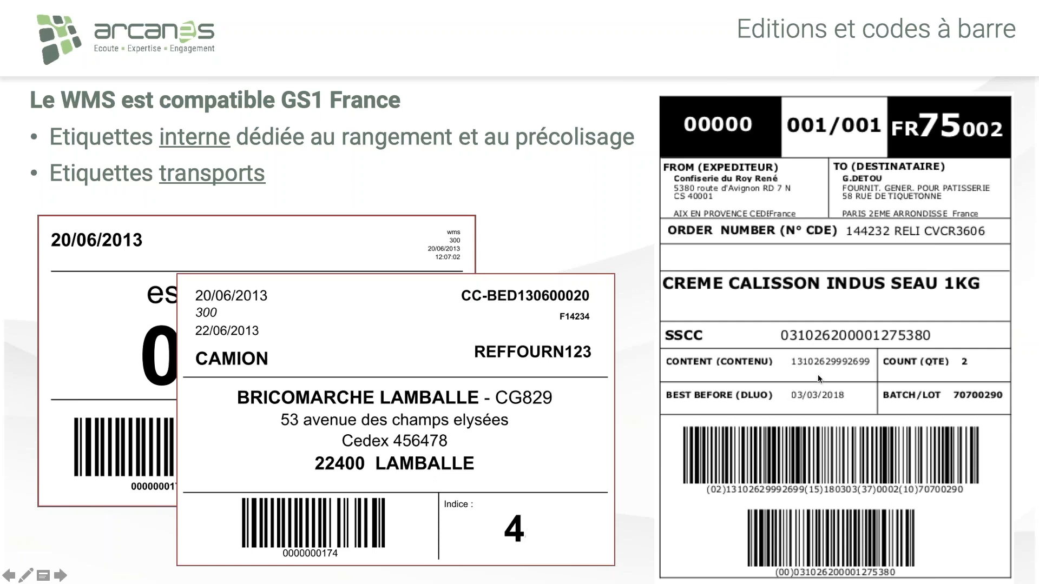
Step: Switch to the WMS in Chrome, open the Réceptions order filter and shrink the window to a small handheld-terminal size
key("super+Tab")
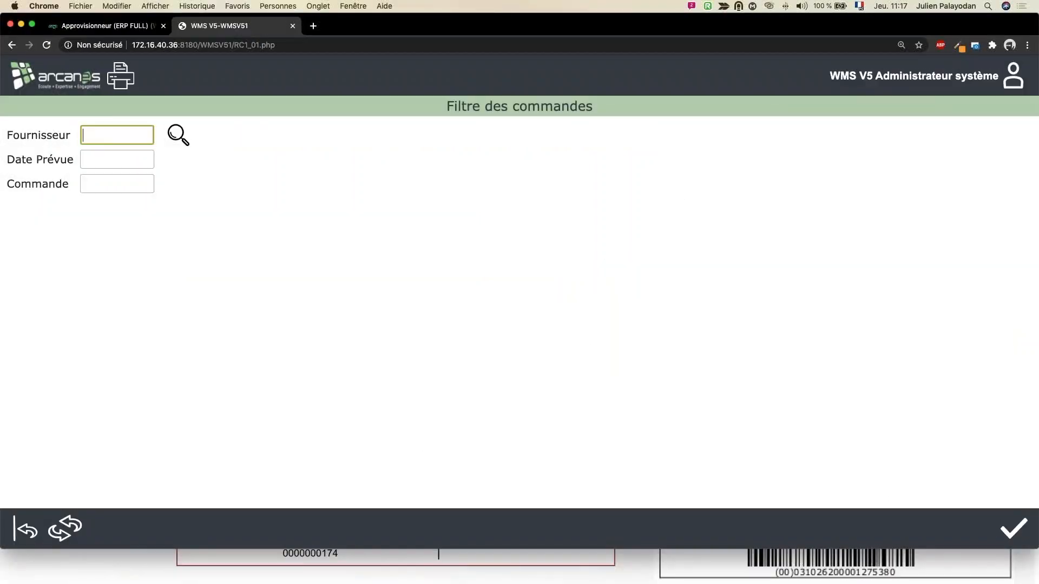
left_click(23, 524)
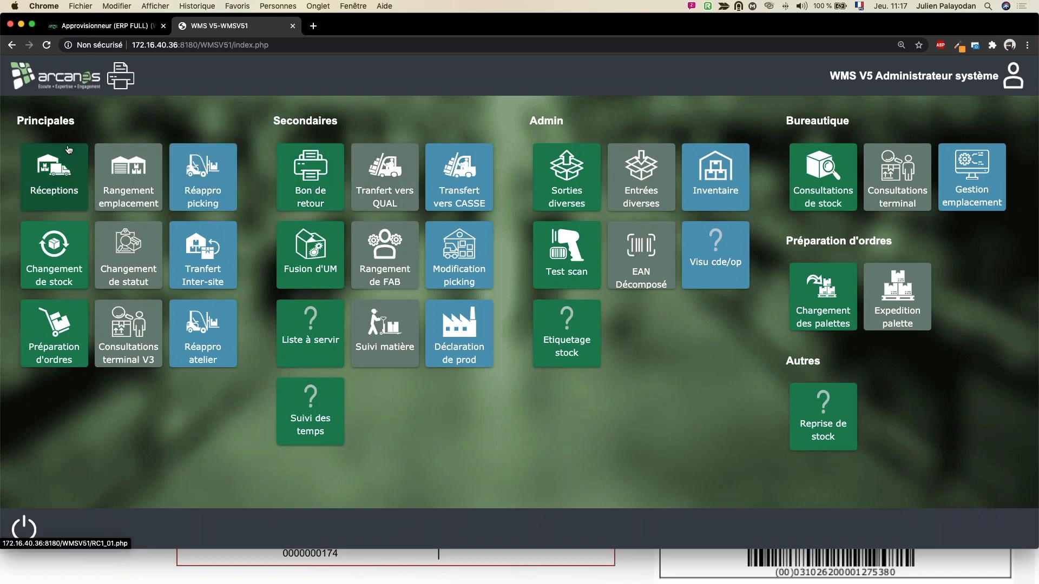
left_click(64, 164)
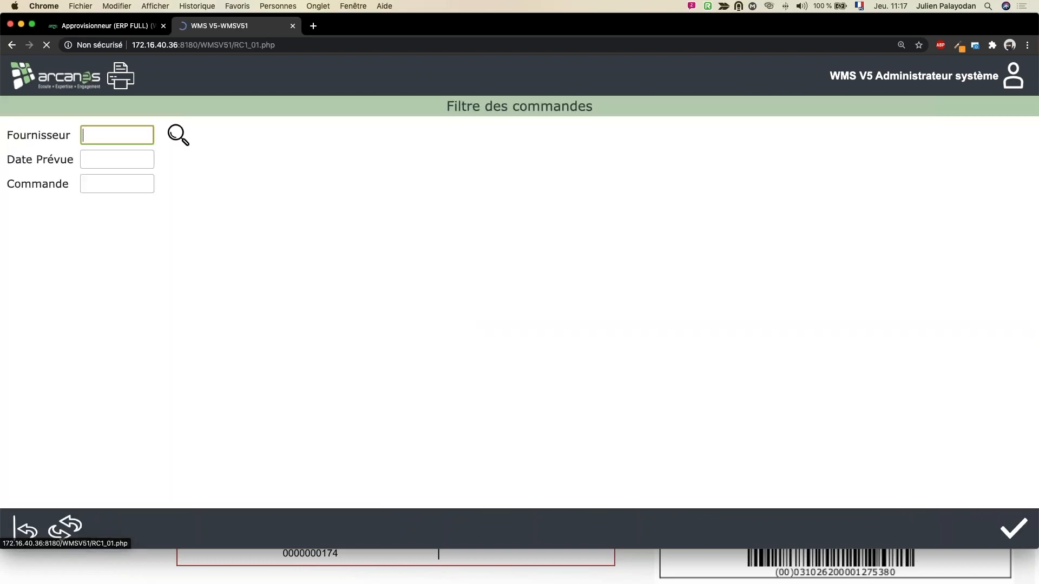
left_click(879, 362)
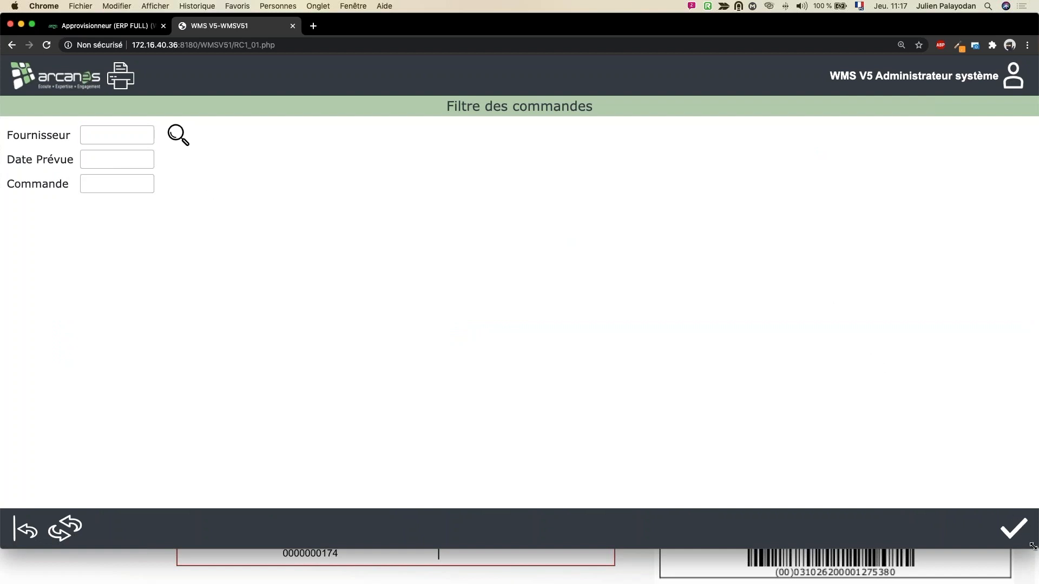
left_click_drag(1030, 545, 350, 414)
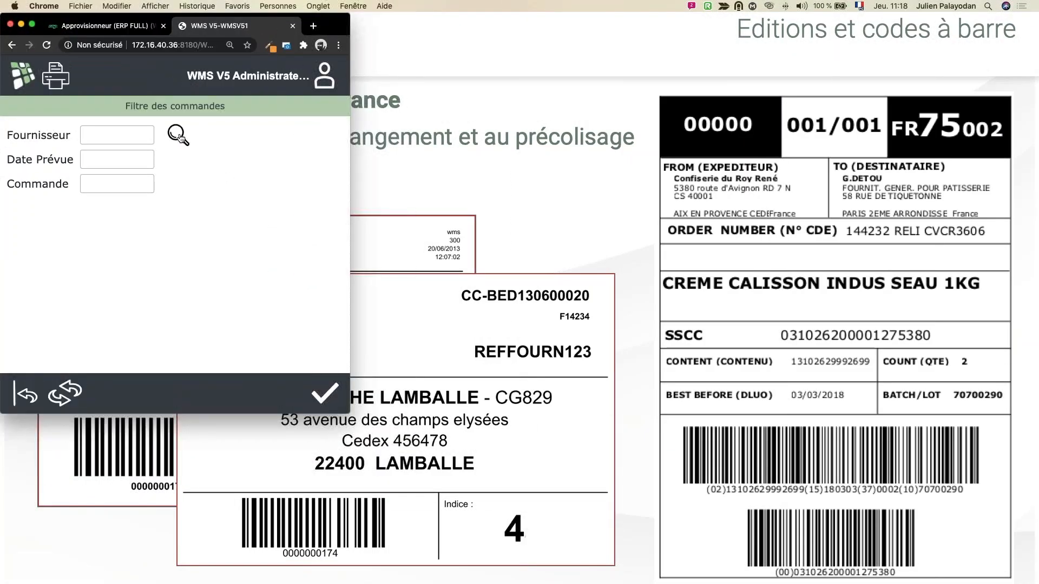
left_click_drag(349, 27, 380, 32)
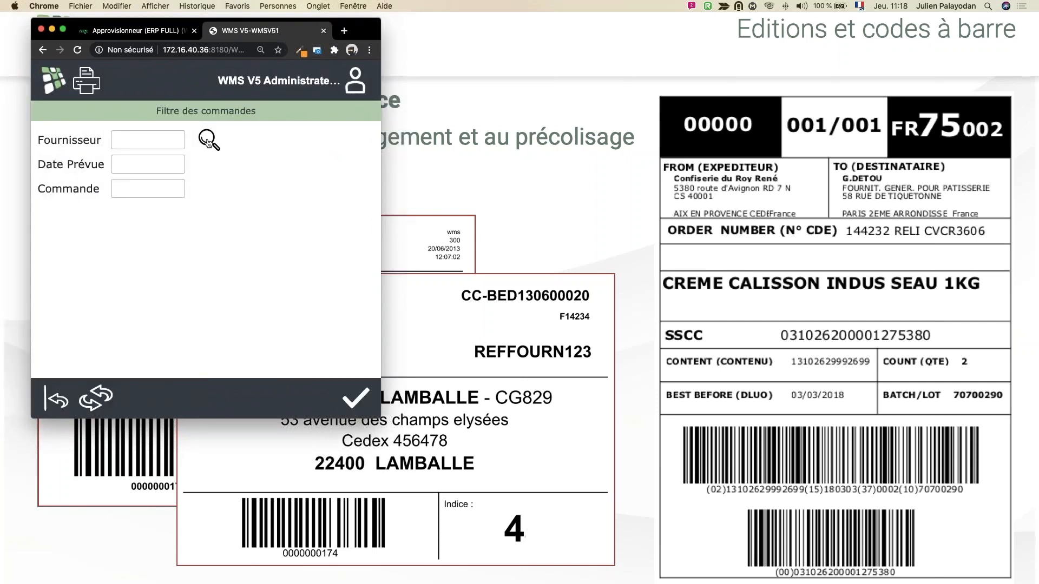
Step: Filter the orders by supplier BOULANGER, leaving the expected date and order empty, and display the order list
left_click(207, 141)
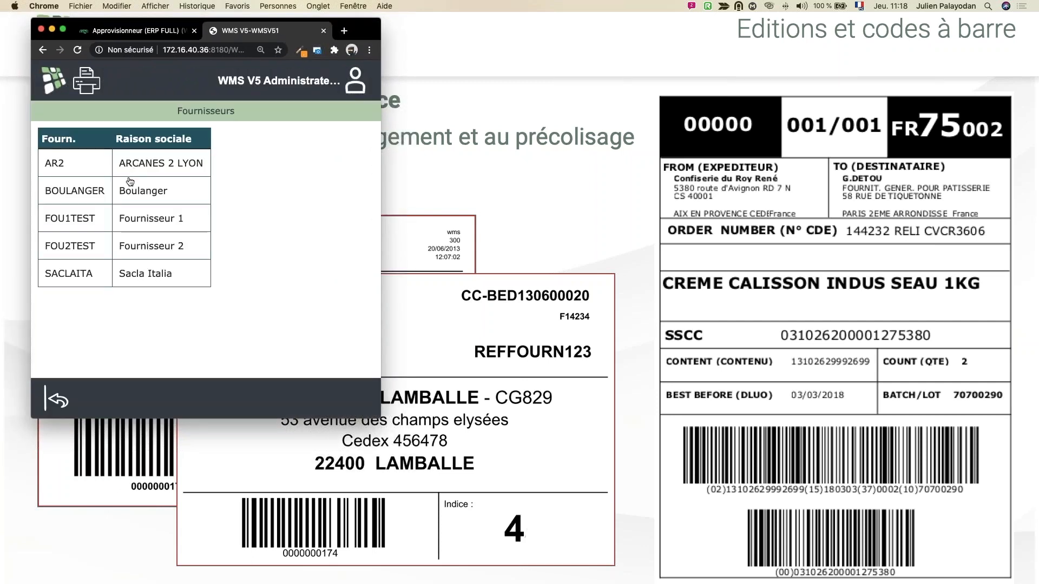
left_click(140, 196)
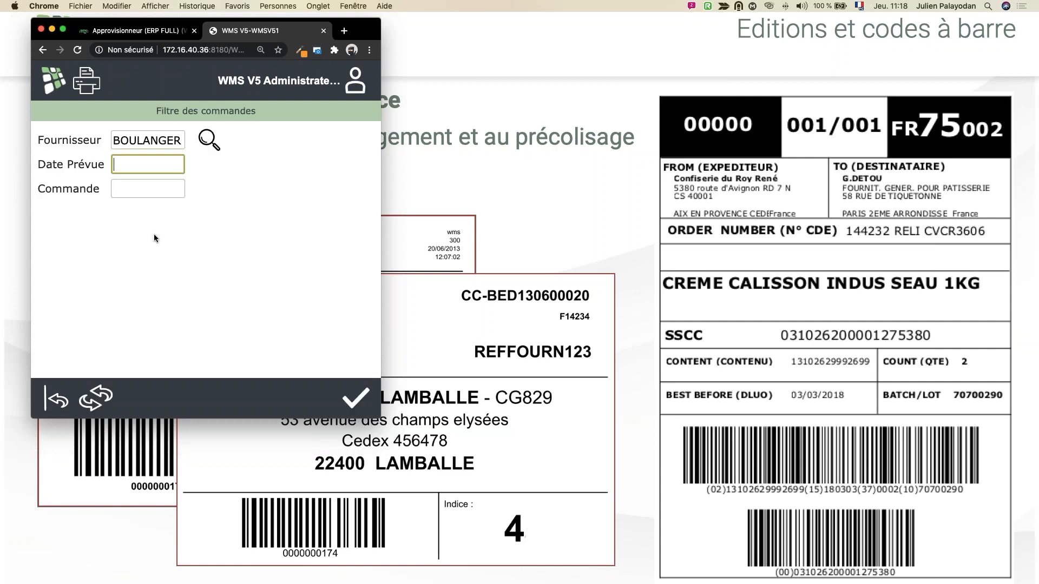
left_click(146, 172)
left_click(358, 403)
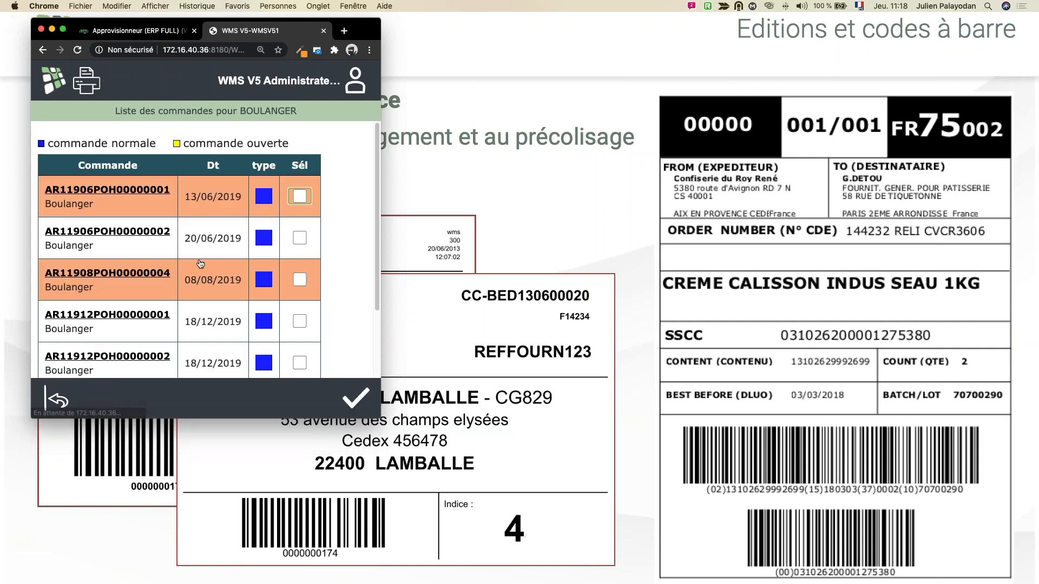
Step: Select only the Boulanger order dated 20/06/2019 for receipt and open its article lines
left_click(300, 238)
left_click(300, 280)
left_click(299, 285)
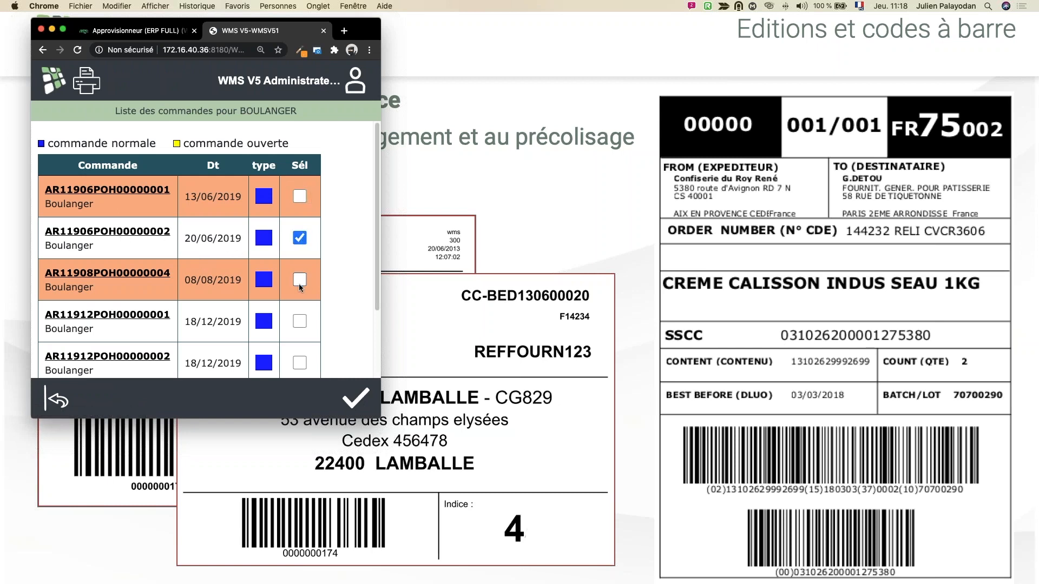
left_click(353, 404)
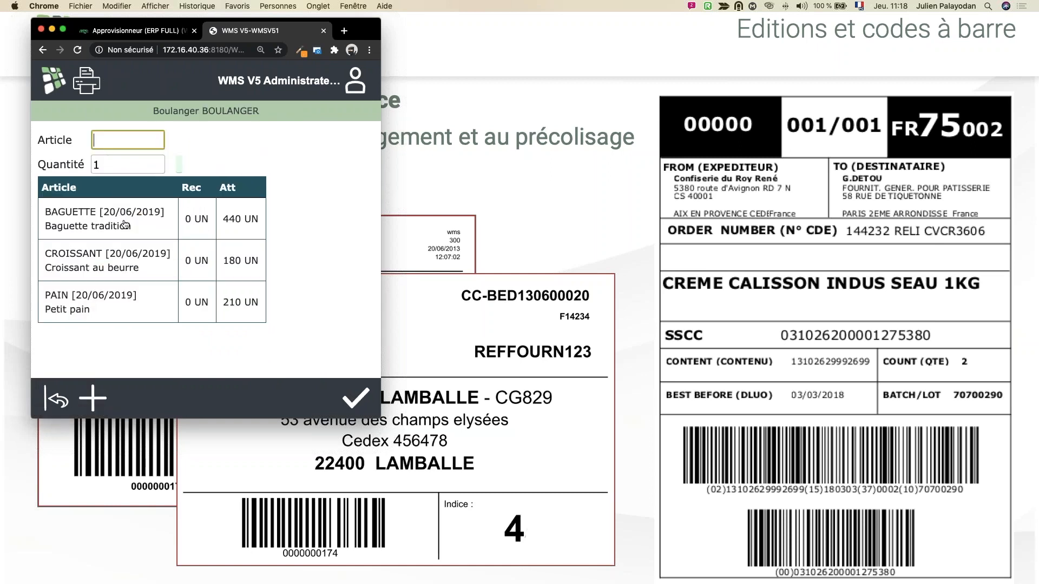
Step: Open the BAGUETTE line for receipt and enter supplier lot LFRN02 with best-before date 23/01/2022
left_click(121, 224)
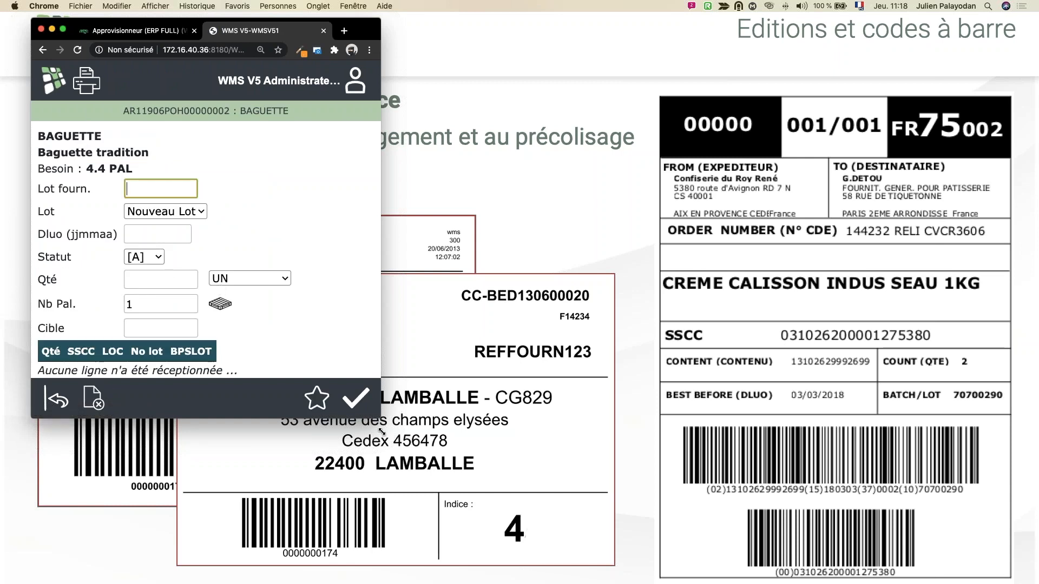
left_click_drag(377, 418, 395, 441)
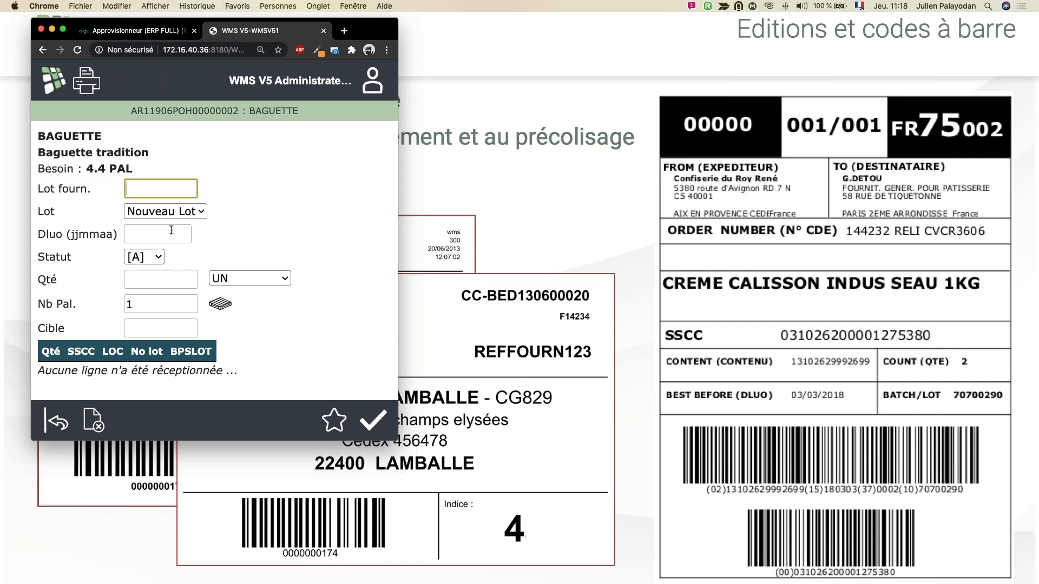
type("LFRN02")
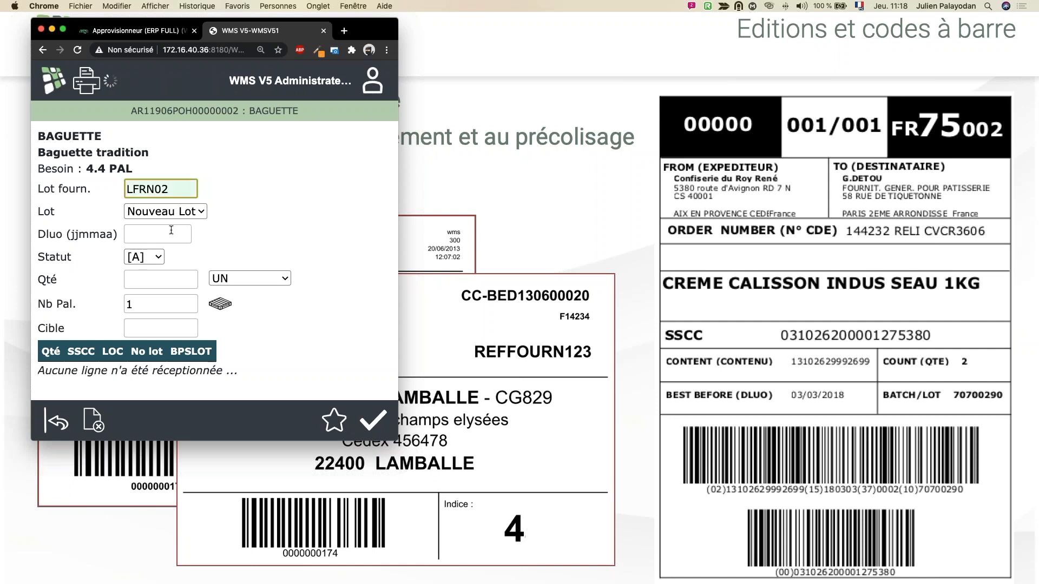
left_click(176, 238)
type("23/01/202")
key("Tab")
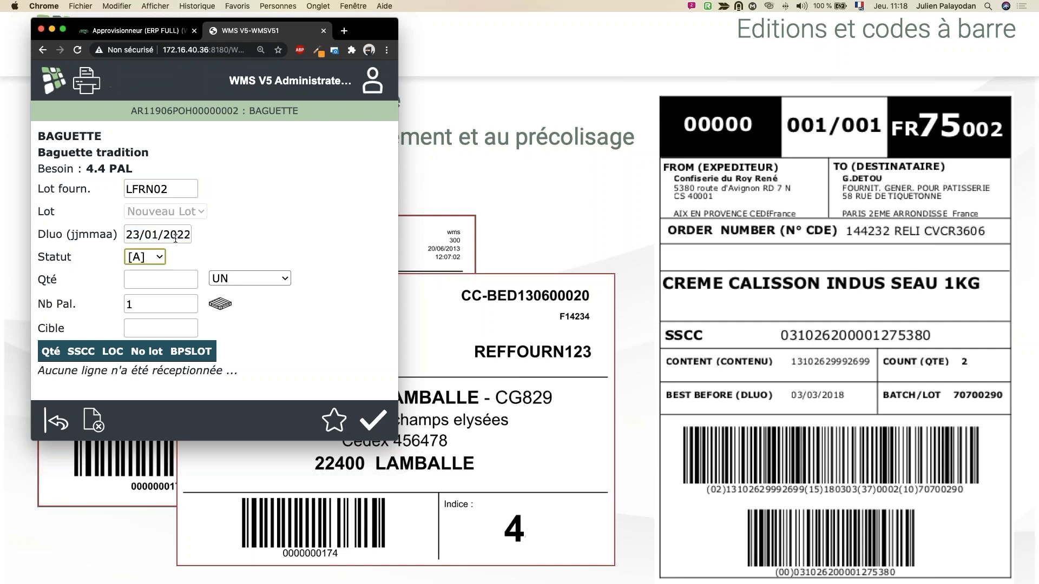
Step: Keep status [A], enter 450 UN on 3 pallets with target location RECEP, and validate the BAGUETTE receipt
left_click(149, 258)
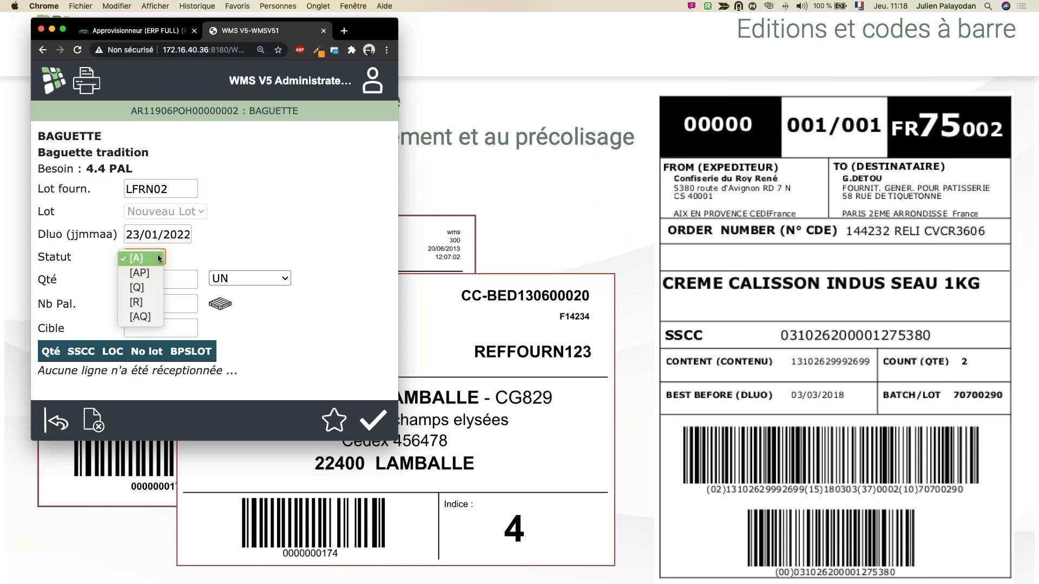
left_click(158, 258)
left_click(160, 276)
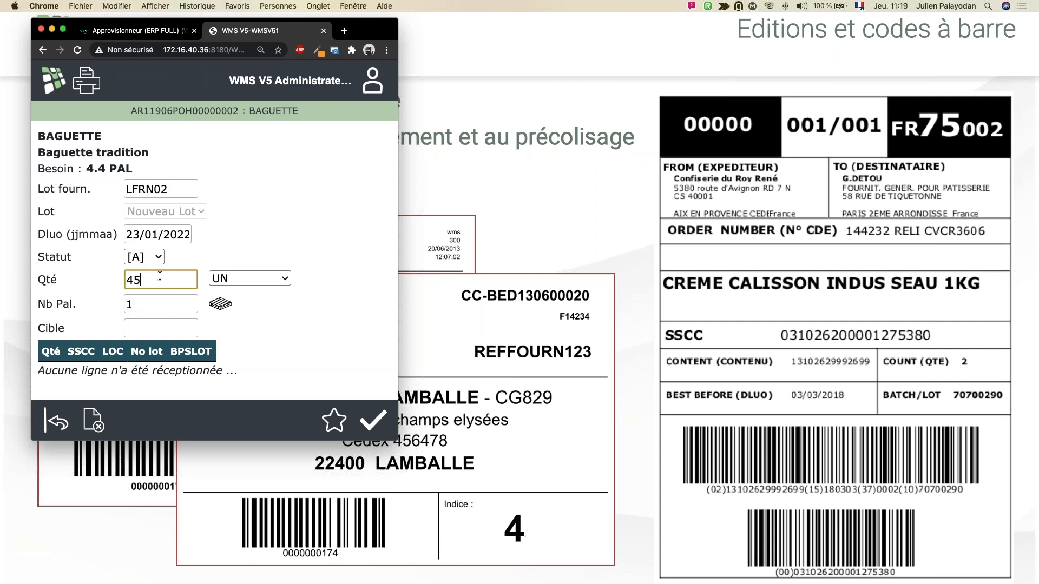
key("Tab")
type("3")
key("Tab")
type("RECEP")
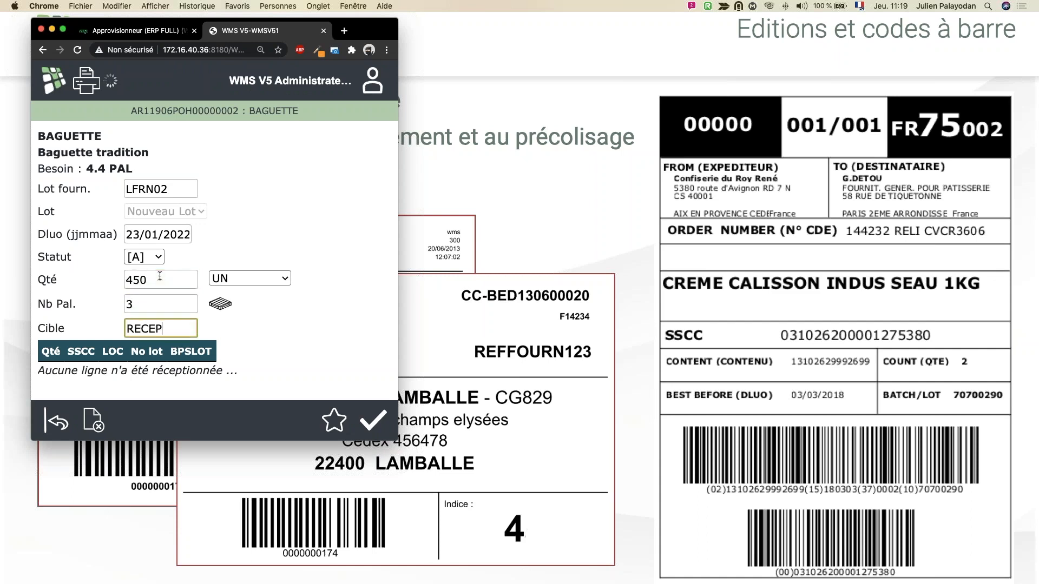
key("Return")
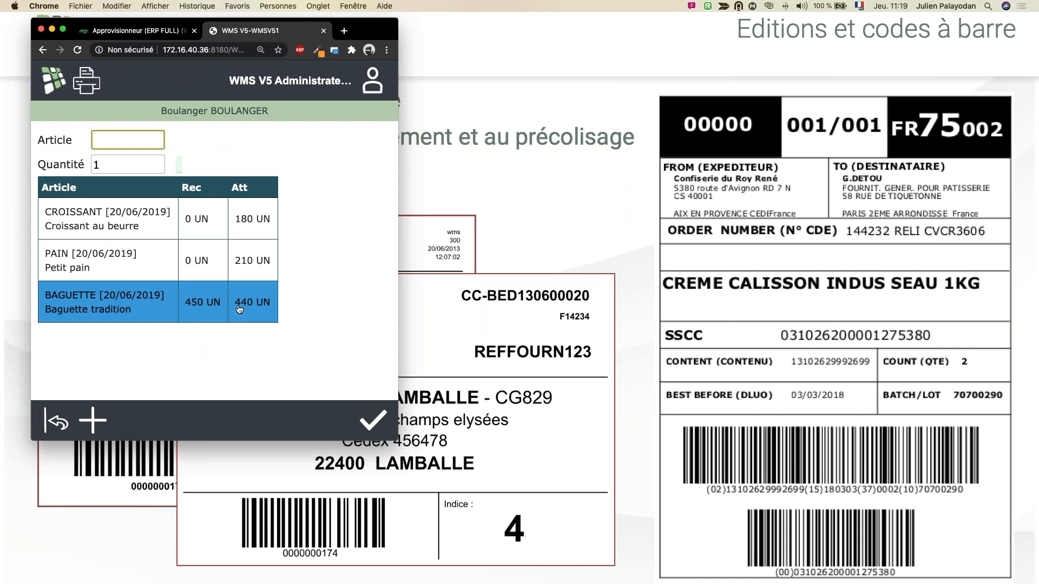
Step: Reopen the received BAGUETTE line, examine the pallet entries created, and return to the article list
left_click(196, 303)
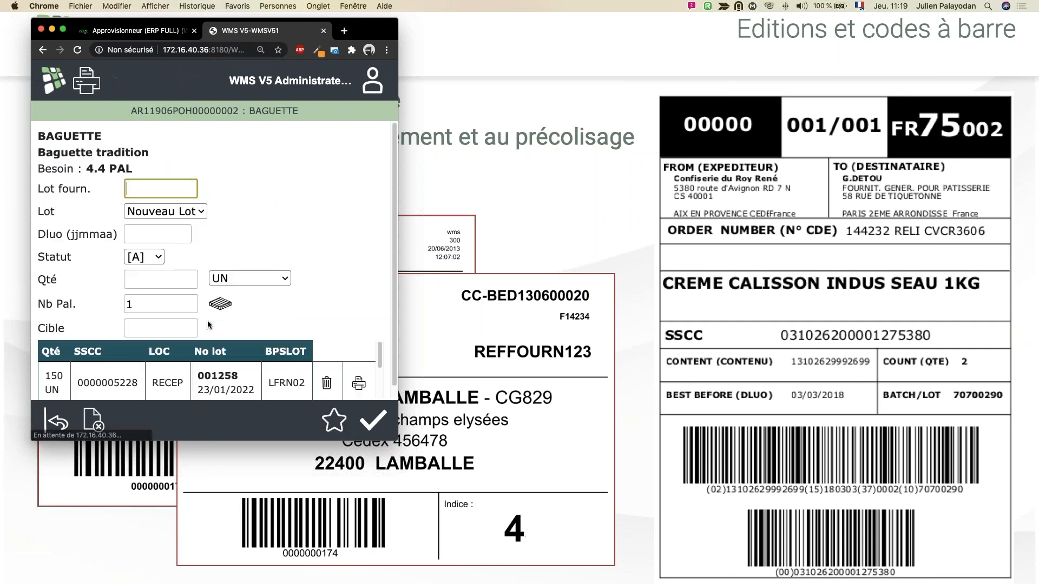
scroll(237, 286, "down", 1)
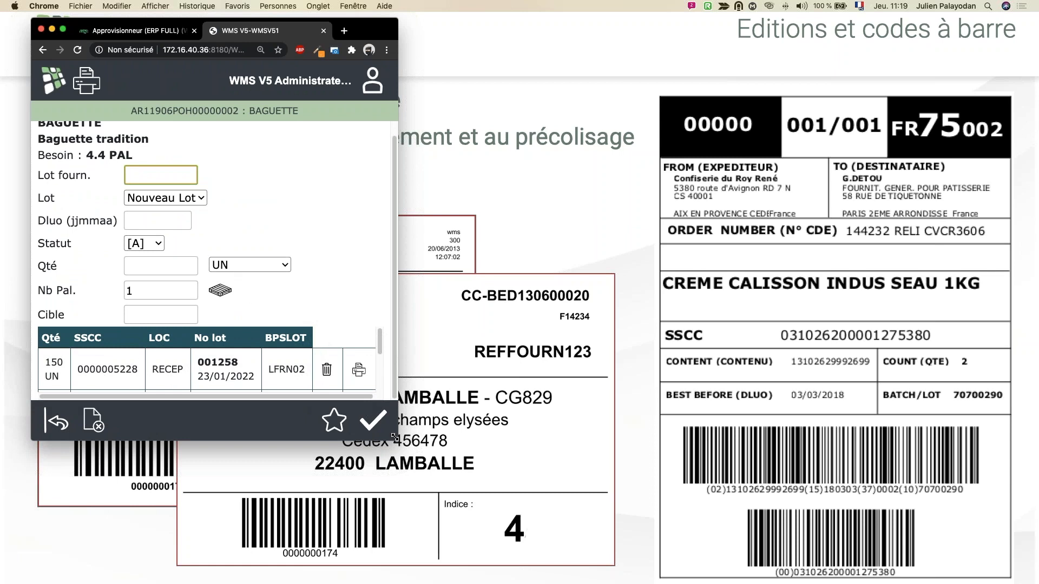
left_click_drag(397, 439, 527, 516)
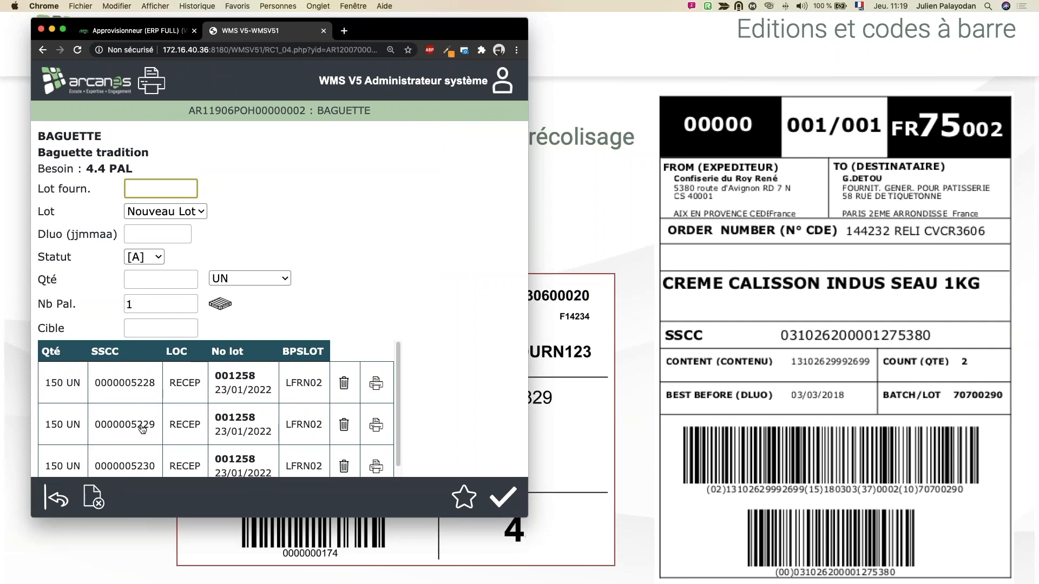
scroll(141, 459, "down", 1)
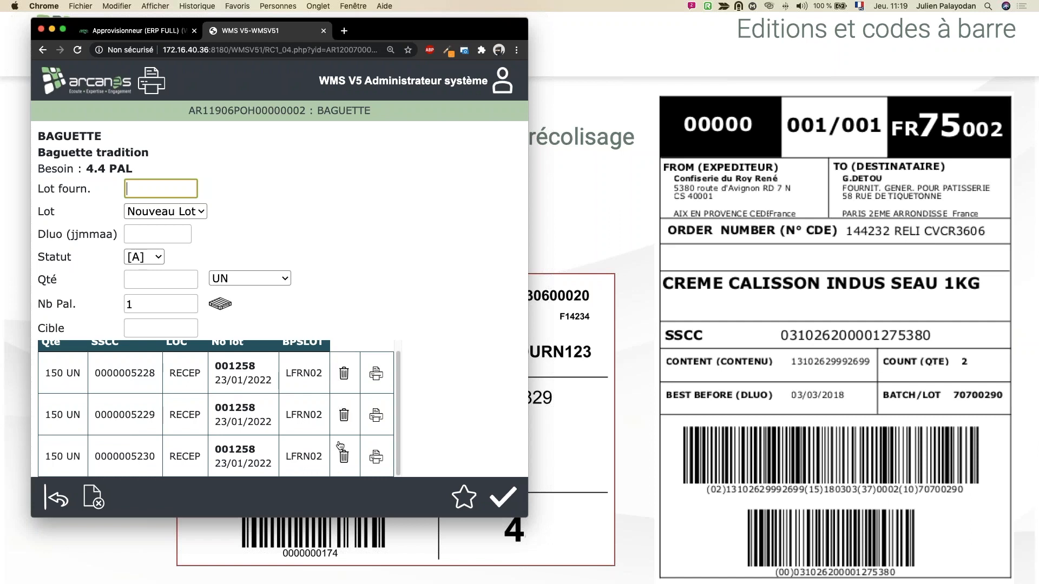
left_click(59, 499)
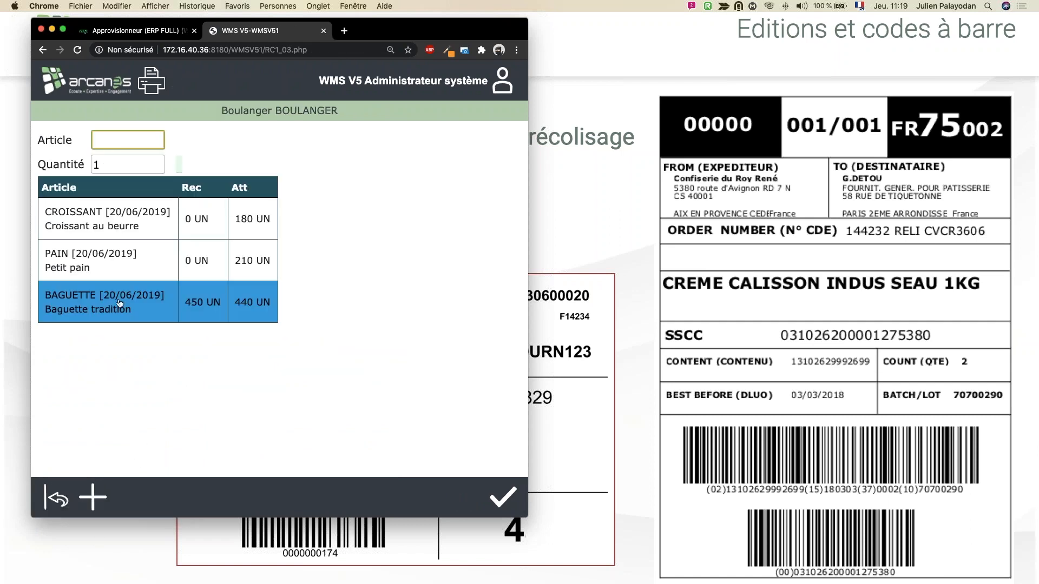
Step: Add the supplier delivery note number BLFRN99 and delivery note date 09/07/2020 to the receipt and save them
left_click(93, 496)
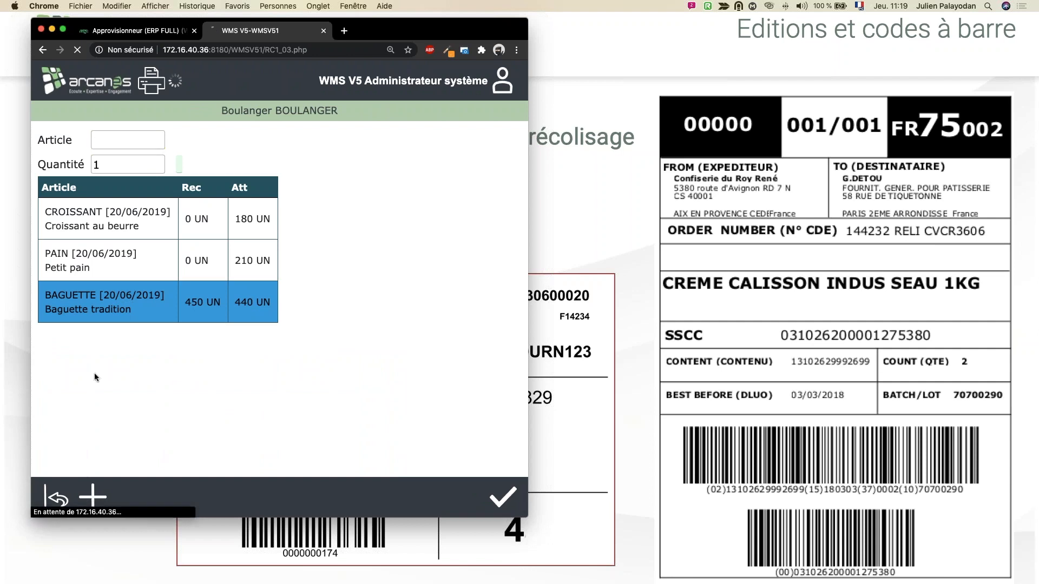
type("BL")
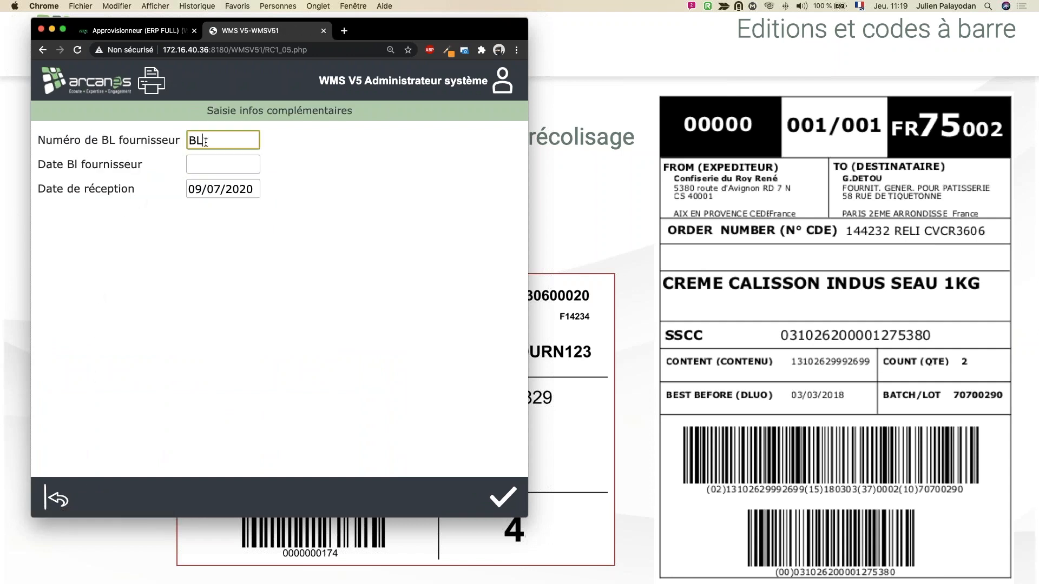
type("FRN99")
key("Tab")
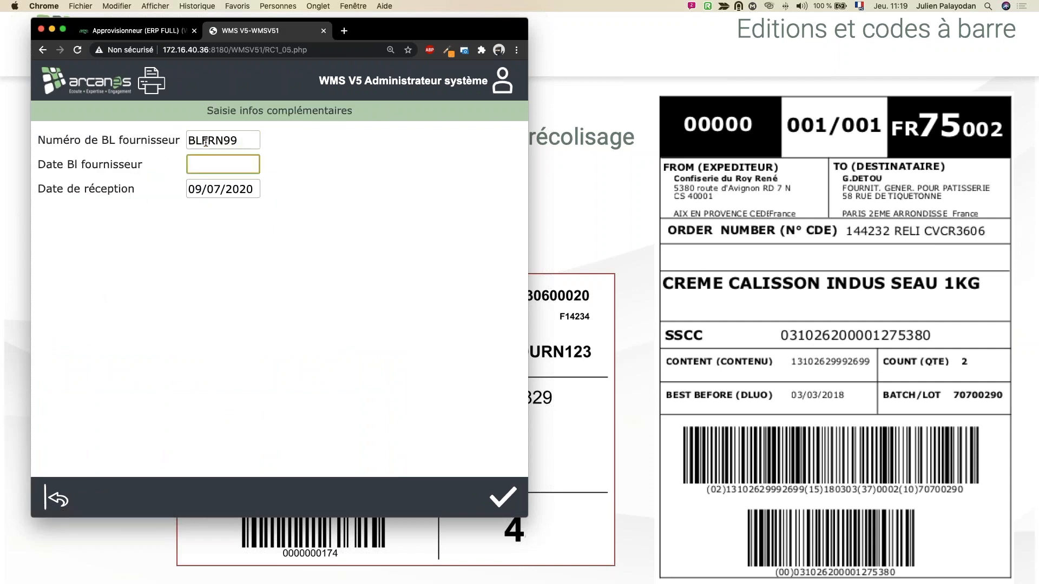
type("09/07/2020")
key("Tab")
left_click(503, 503)
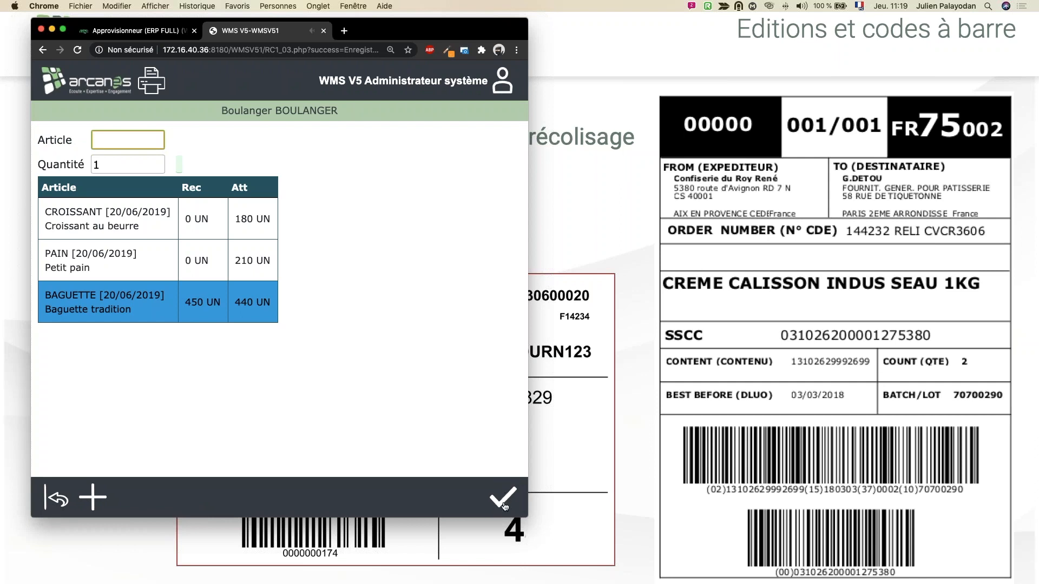
Step: Validate the Boulanger receipt through its summary, leaving CROISSANT and PAIN unreceived, and acknowledge the creation
left_click(504, 500)
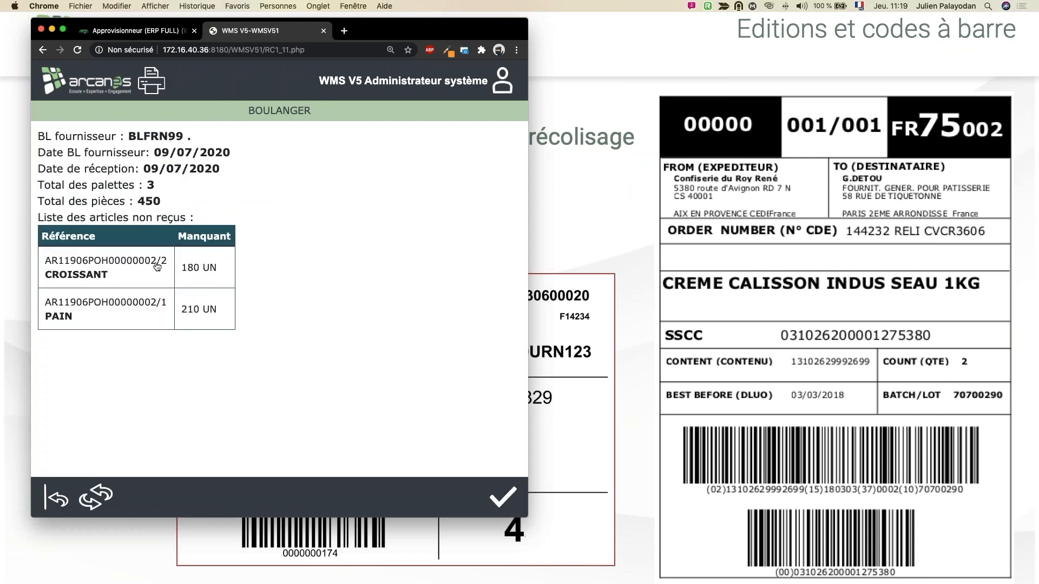
left_click(504, 502)
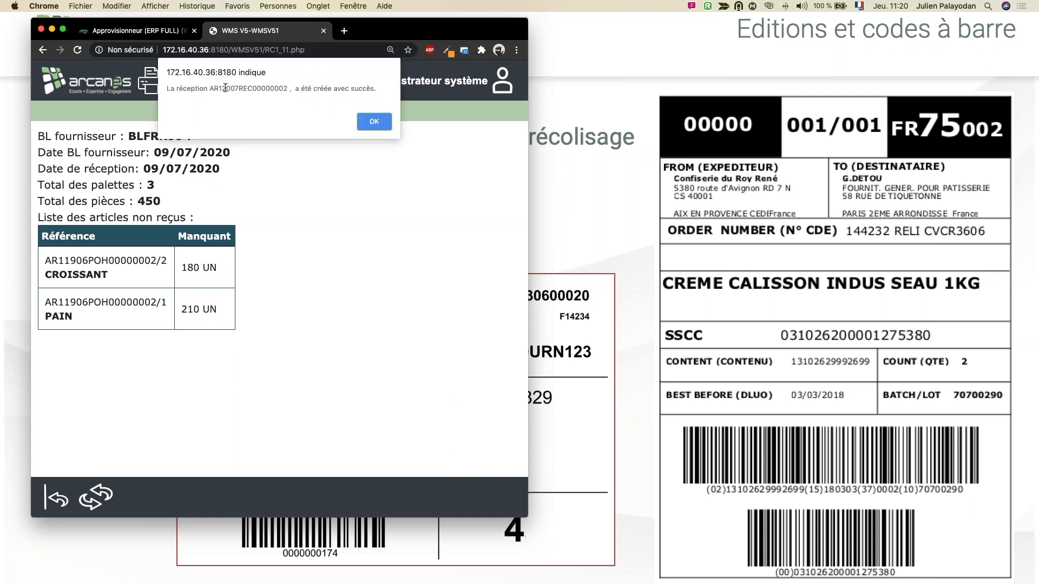
left_click(374, 122)
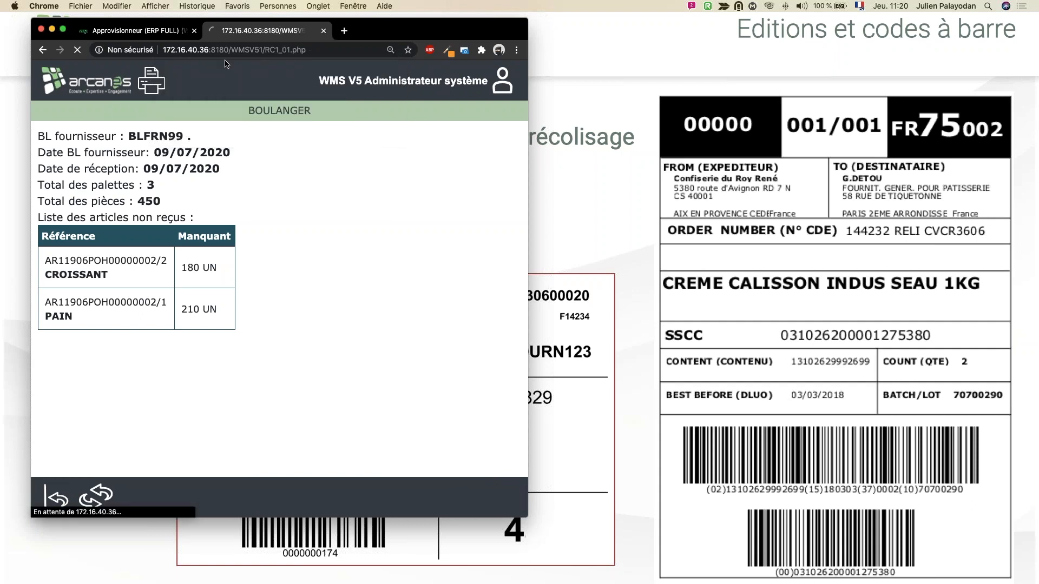
Step: Switch to Sage X3, widen the window and open the purchase orders from Achats with the ALL Tout saisi transaction
left_click(159, 32)
left_click_drag(569, 123, 797, 123)
left_click(525, 108)
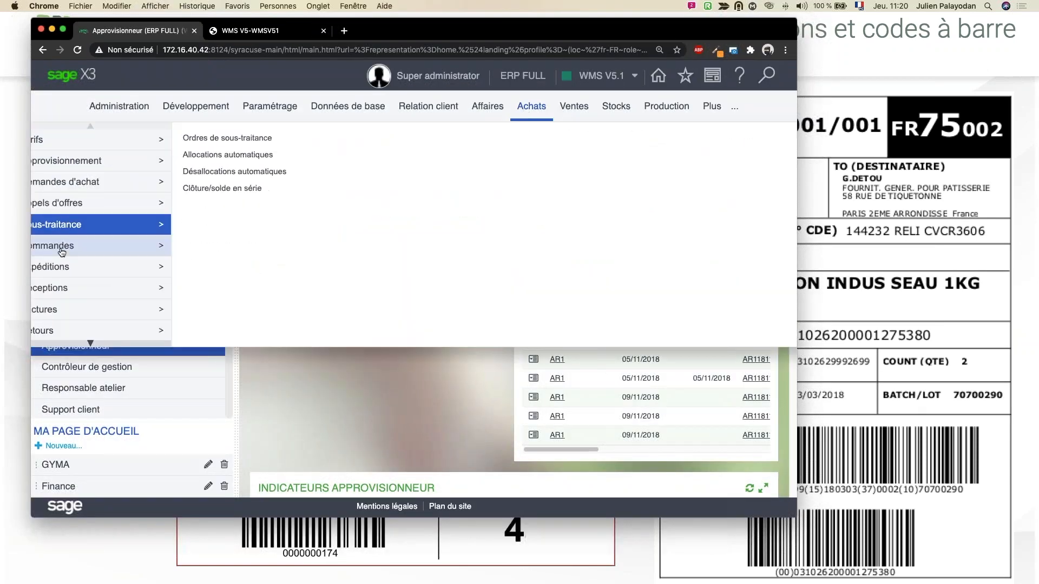
mouse_move(65, 247)
left_click(218, 156)
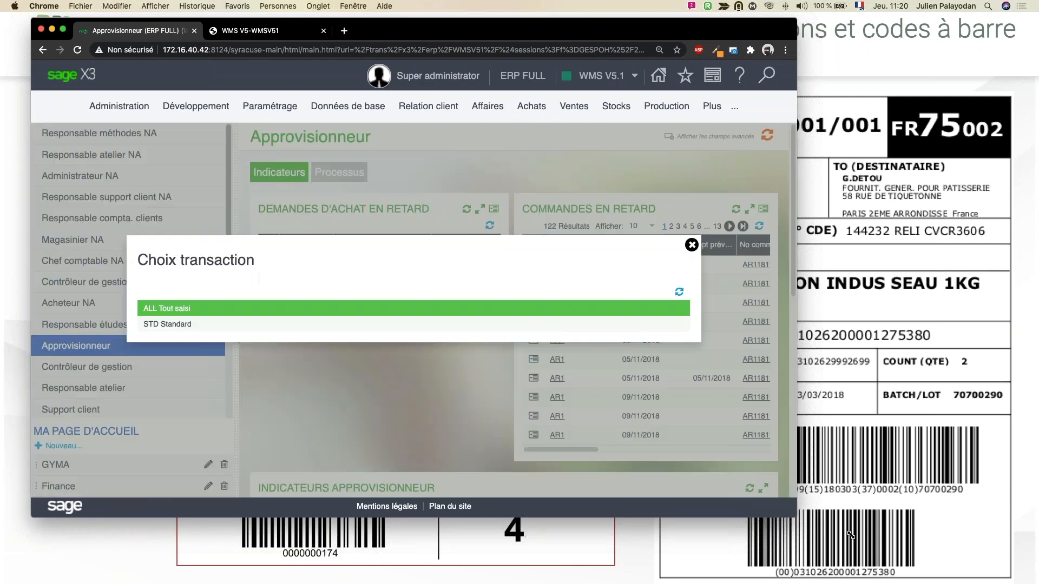
left_click_drag(795, 514, 900, 545)
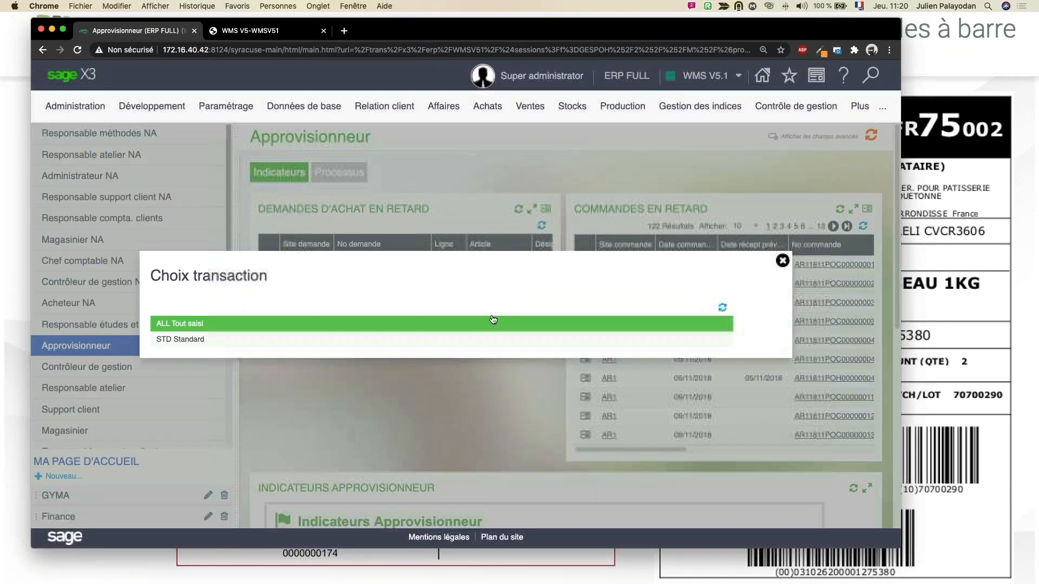
left_click(495, 327)
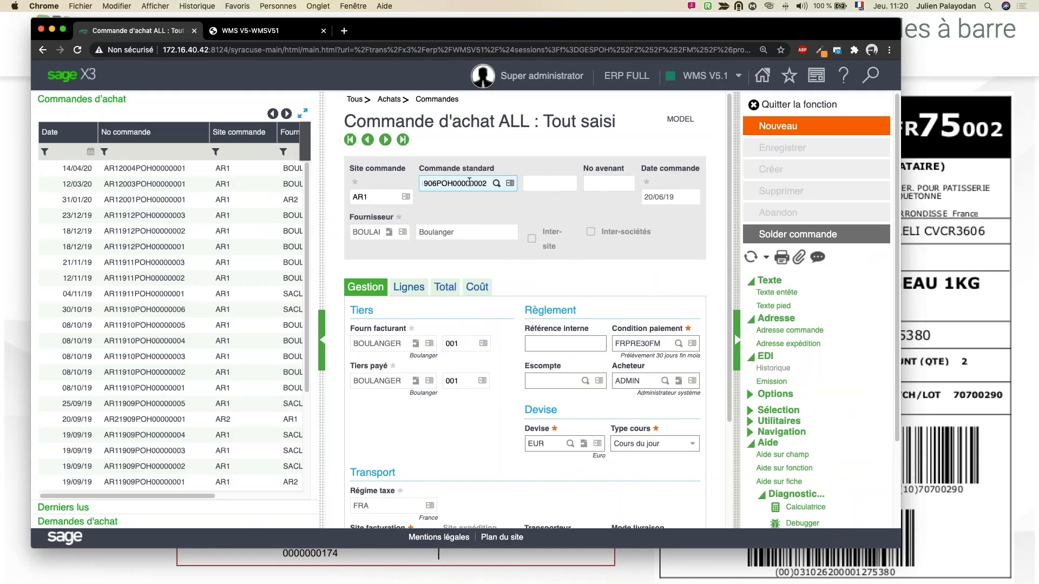
Step: Load the Boulanger purchase order dated 20/06/19, show its lines and open the order situation
double_click(462, 184)
left_click(410, 291)
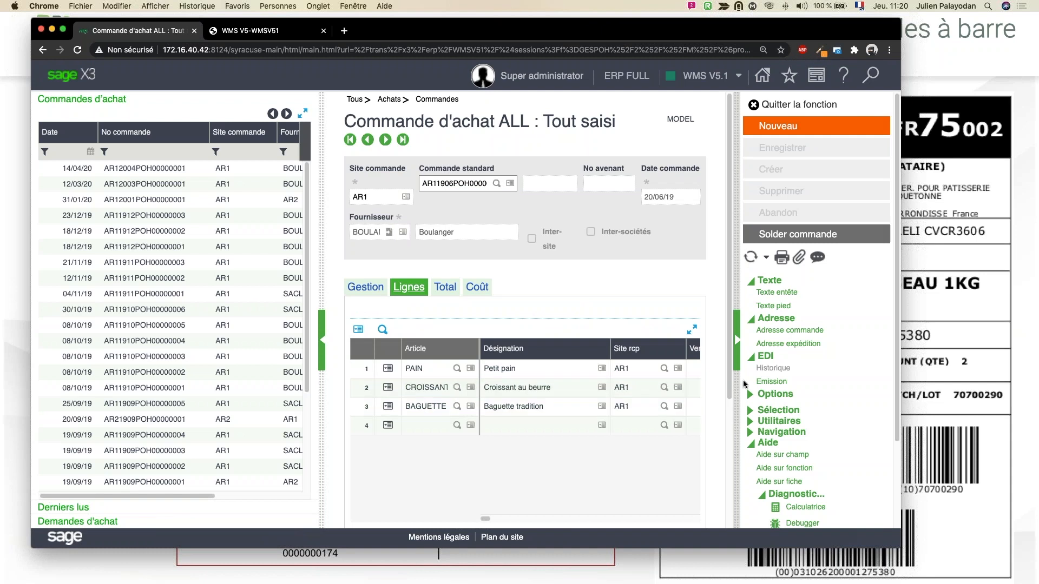
left_click(776, 394)
scroll(780, 386, "down", 2)
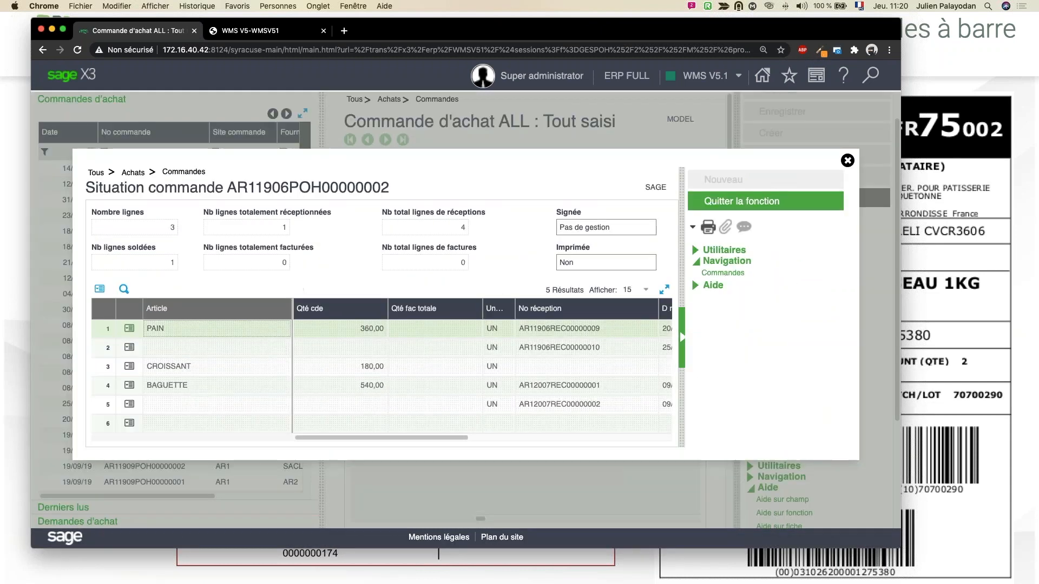
Step: Examine the received quantities in the order situation and open the latest BAGUETTE receipt with the ALL Tout saisi transaction
left_click_drag(467, 437, 664, 431)
left_click(548, 405)
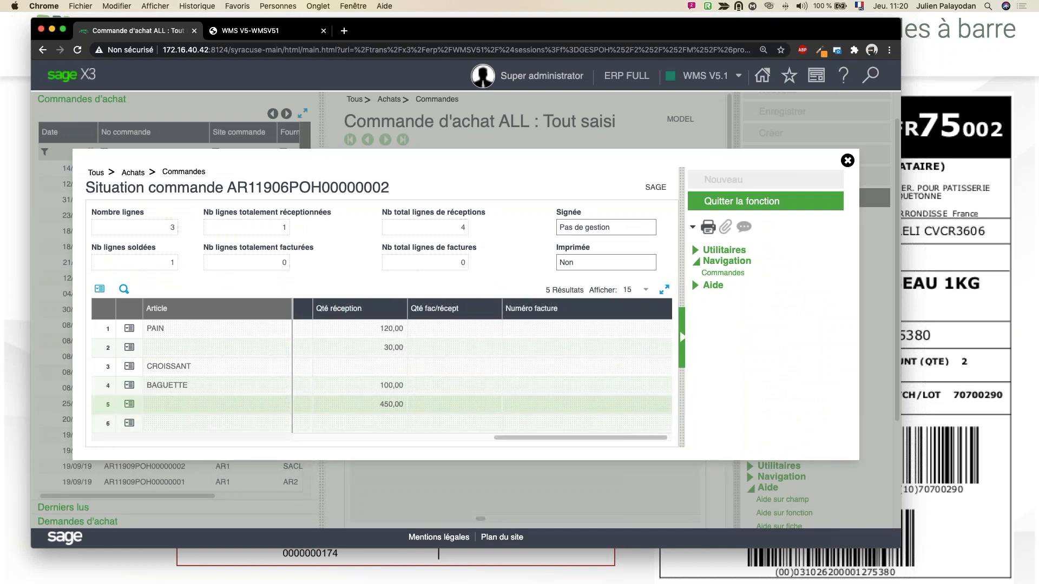
left_click_drag(524, 436, 211, 428)
left_click(131, 404)
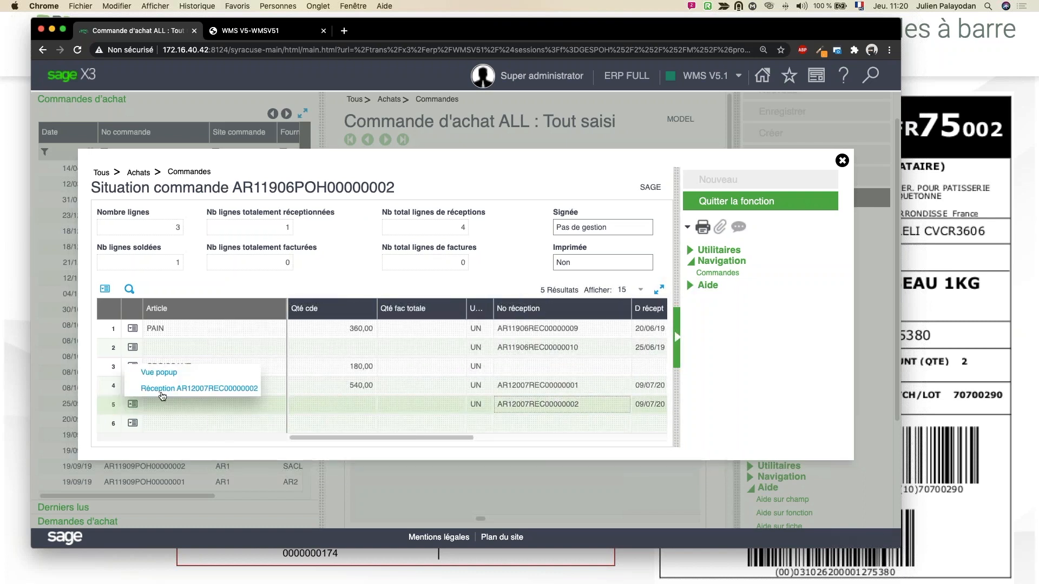
left_click(167, 388)
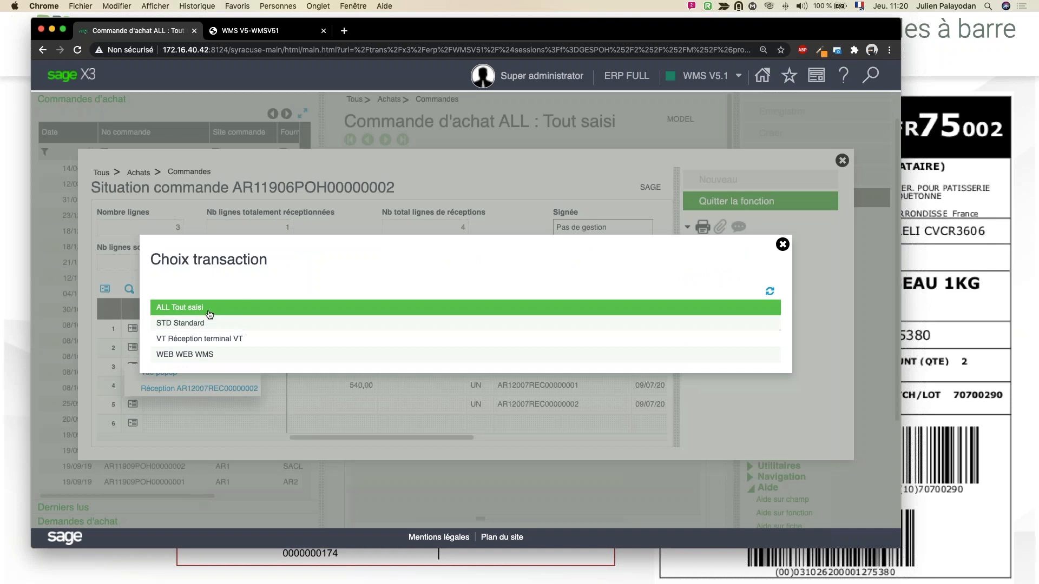
left_click(306, 307)
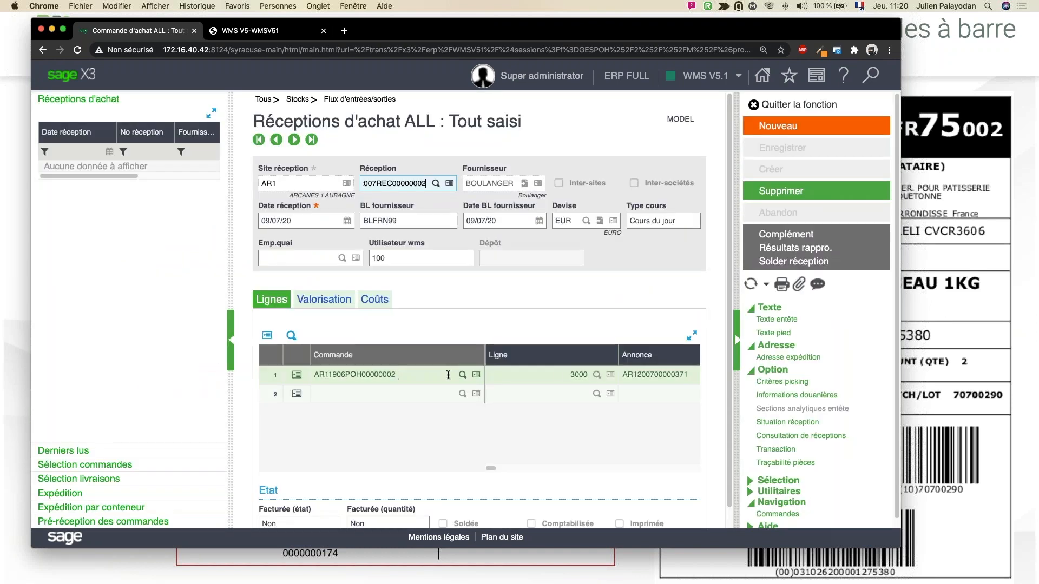
Step: Open Modifications entrées for the BAGUETTE receipt line and examine the quantities, lots and identifiers of its stock entries
left_click_drag(493, 468, 500, 468)
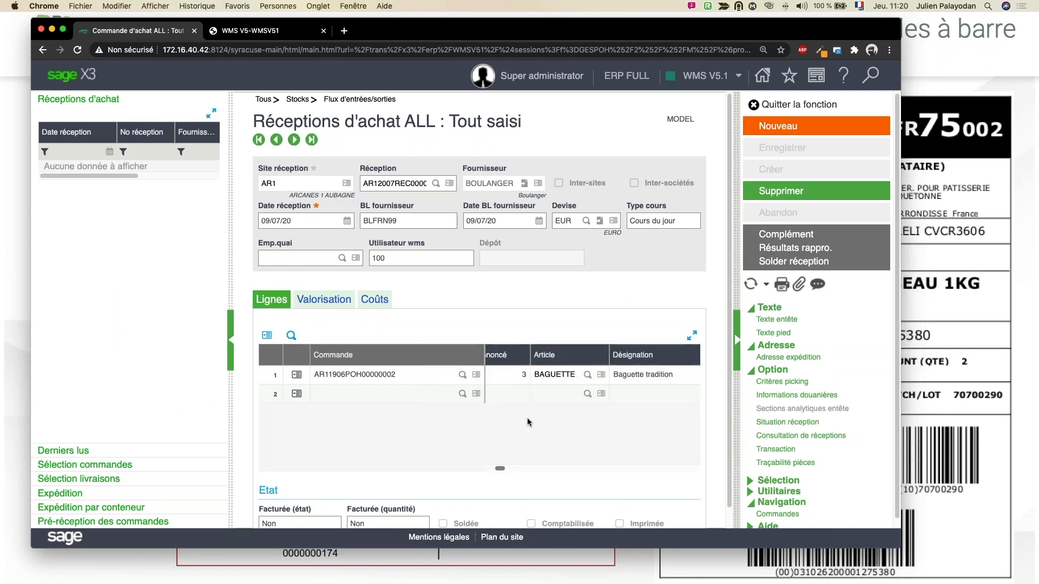
left_click(295, 375)
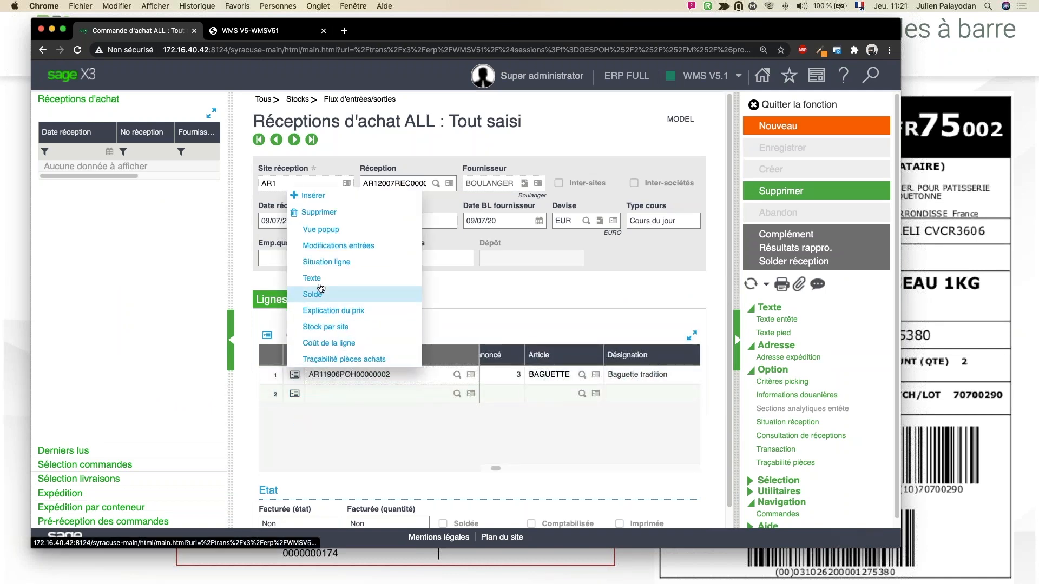
left_click(324, 246)
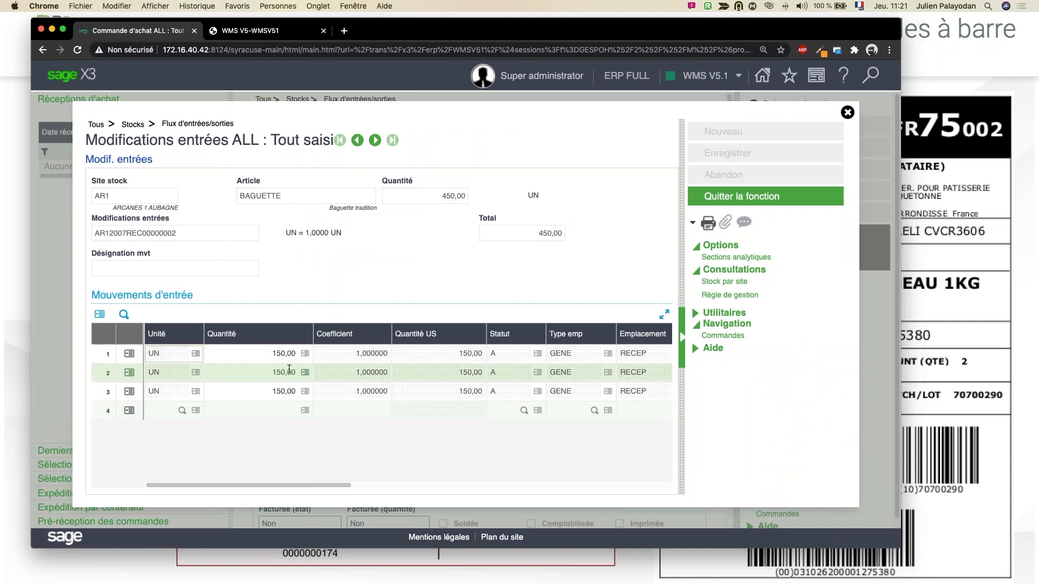
left_click_drag(313, 485, 545, 485)
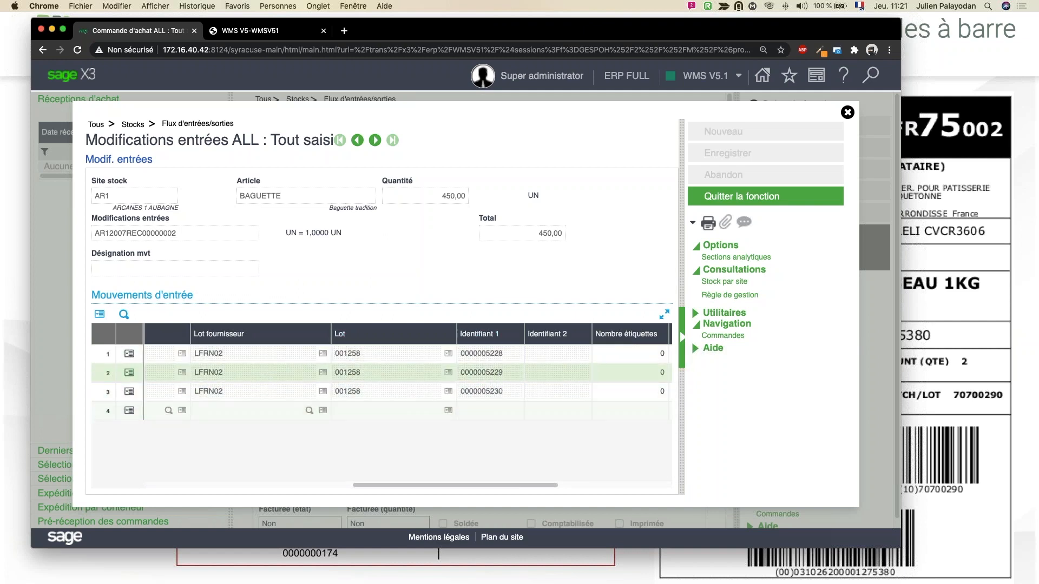
left_click_drag(357, 485, 111, 485)
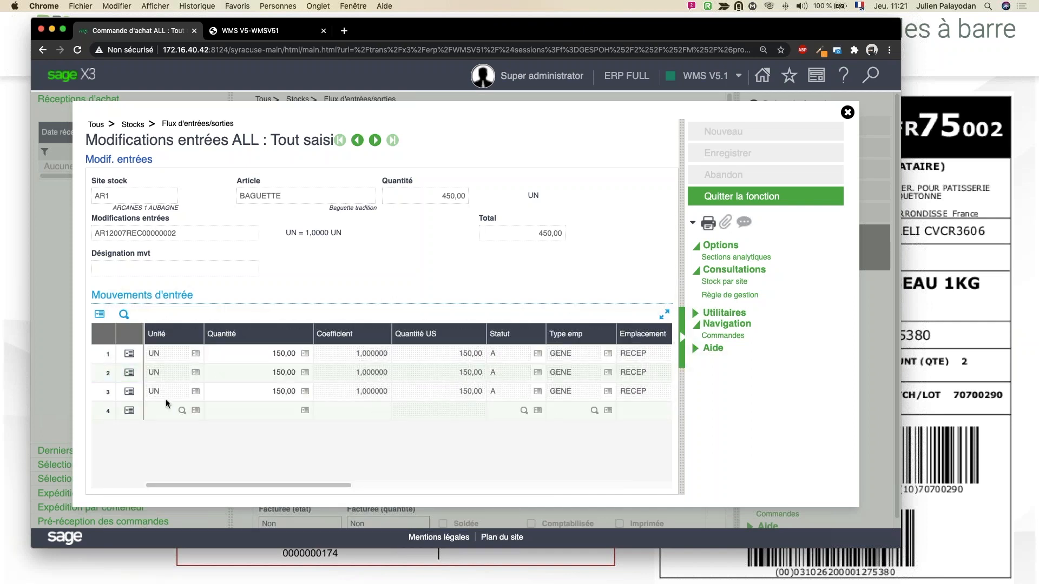
Step: Copy the article code from Sage X3, switch to the Arcanes WMS and search the AR1 stock for article BAGUETTE
left_click(266, 192)
right_click(266, 193)
left_click(301, 215)
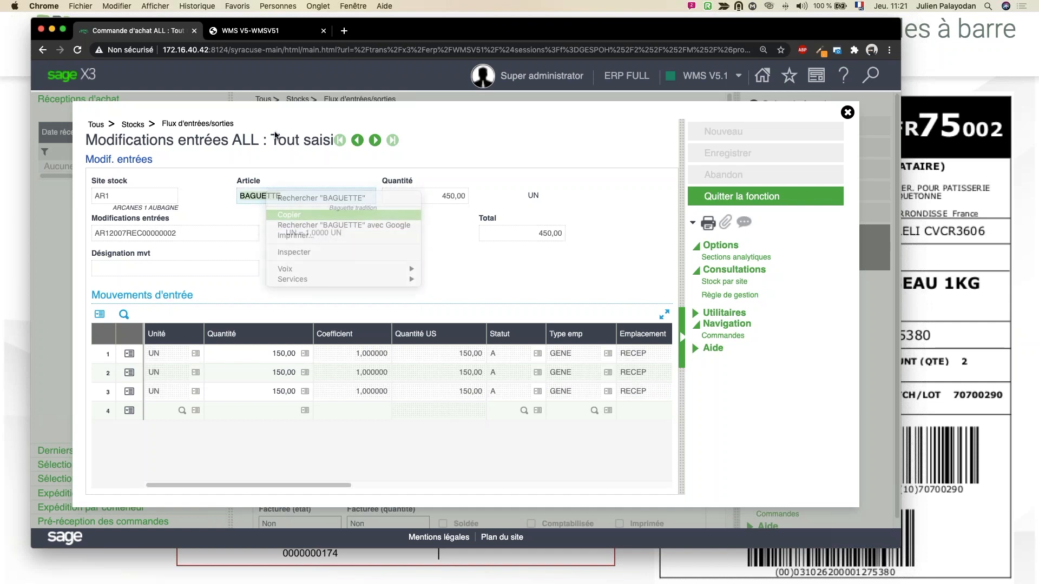
key("ctrl+Tab")
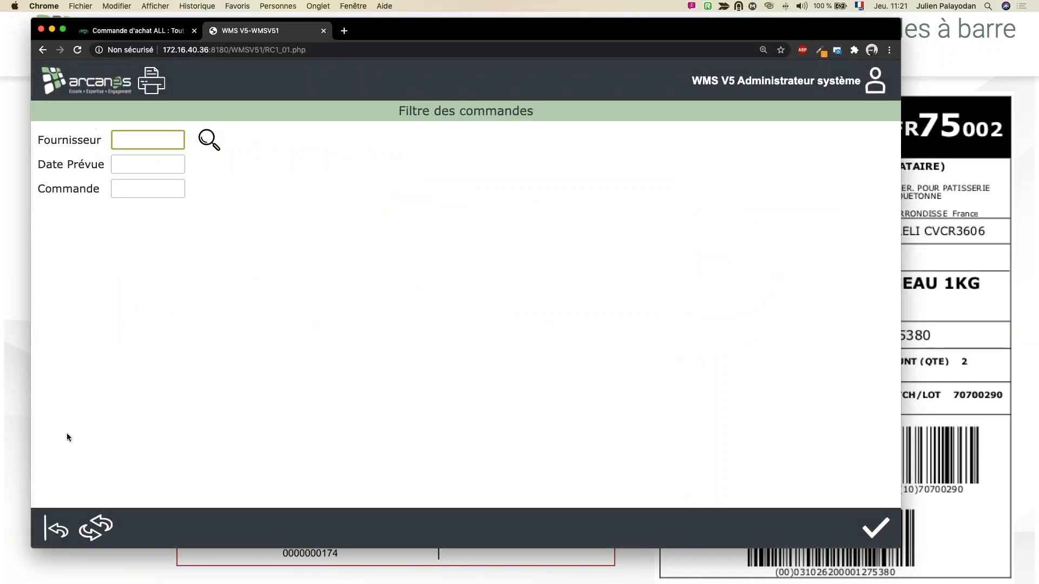
left_click(62, 525)
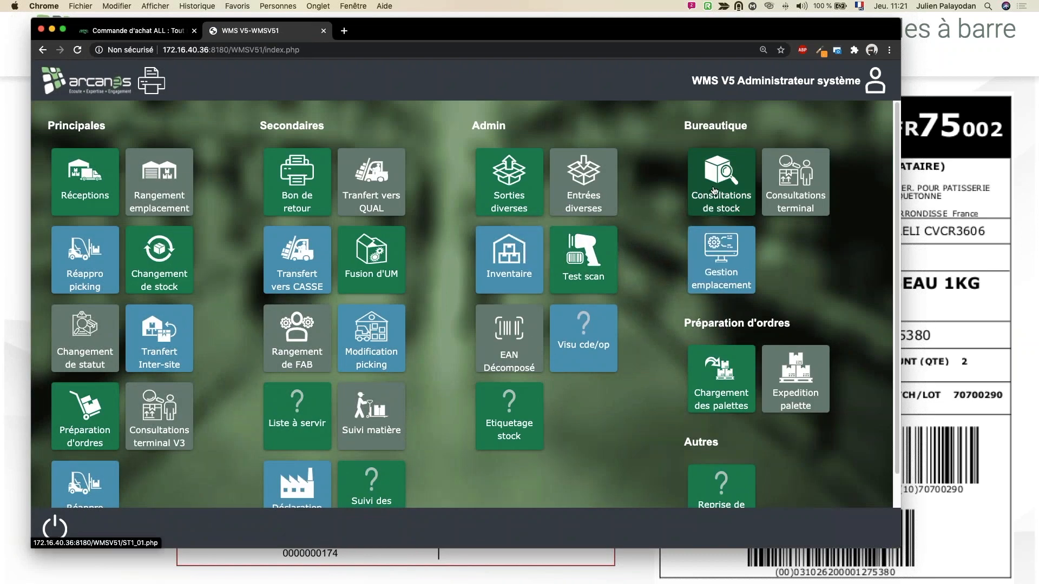
left_click(715, 191)
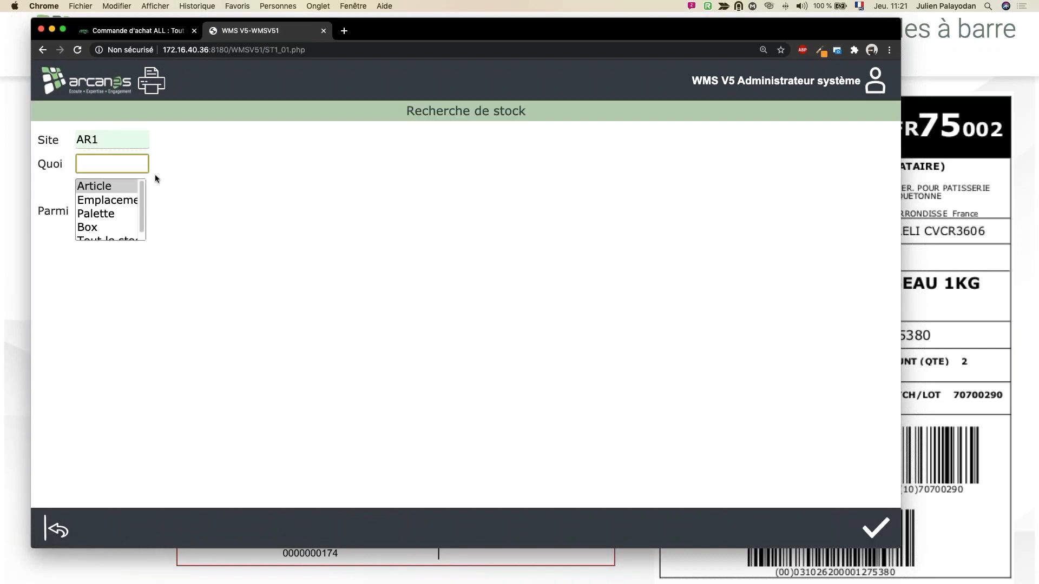
type("BAGUETTE")
key("Tab")
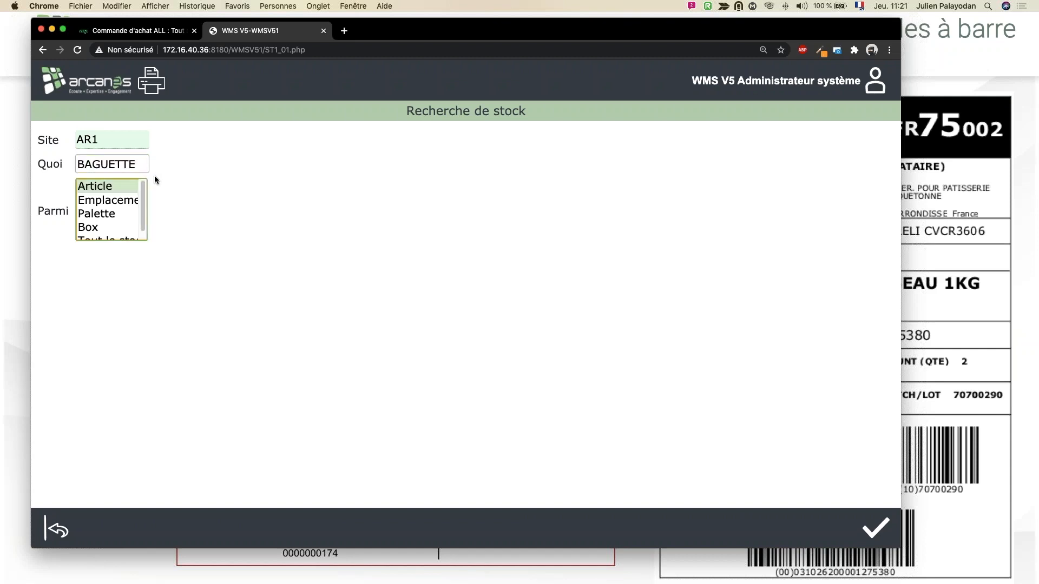
double_click(126, 189)
Step: Examine the newly received lots and pallets in the BAGUETTE stock results, and return to the main menu
scroll(255, 262, "down", 5)
scroll(255, 263, "down", 12)
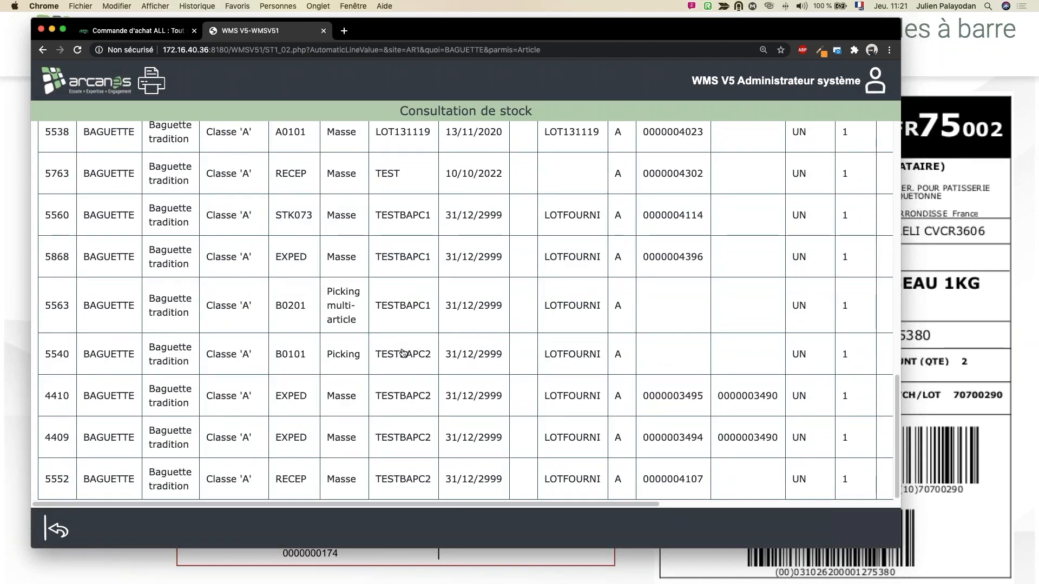
scroll(403, 353, "up", 12)
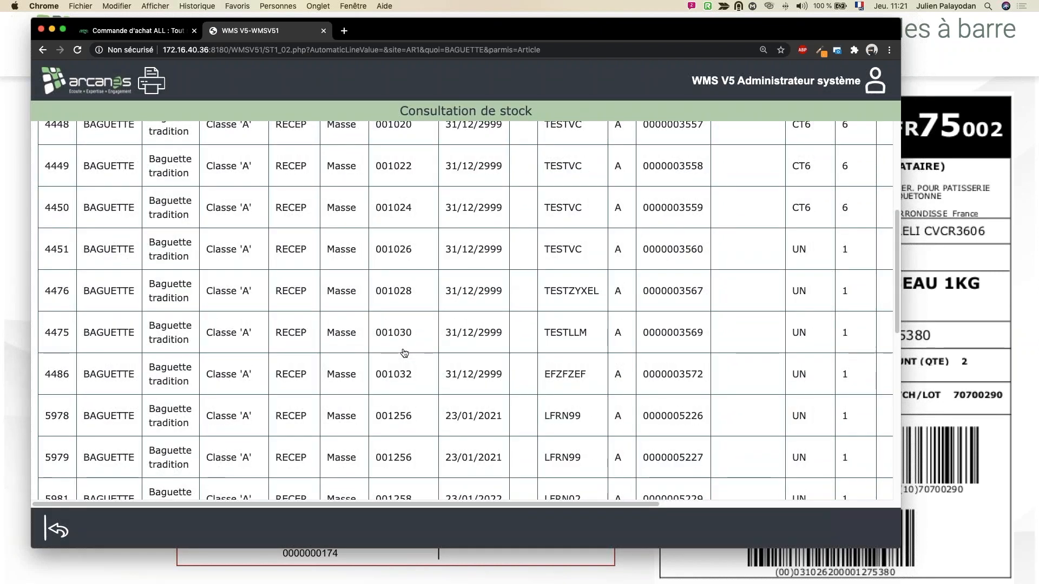
scroll(404, 352, "up", 5)
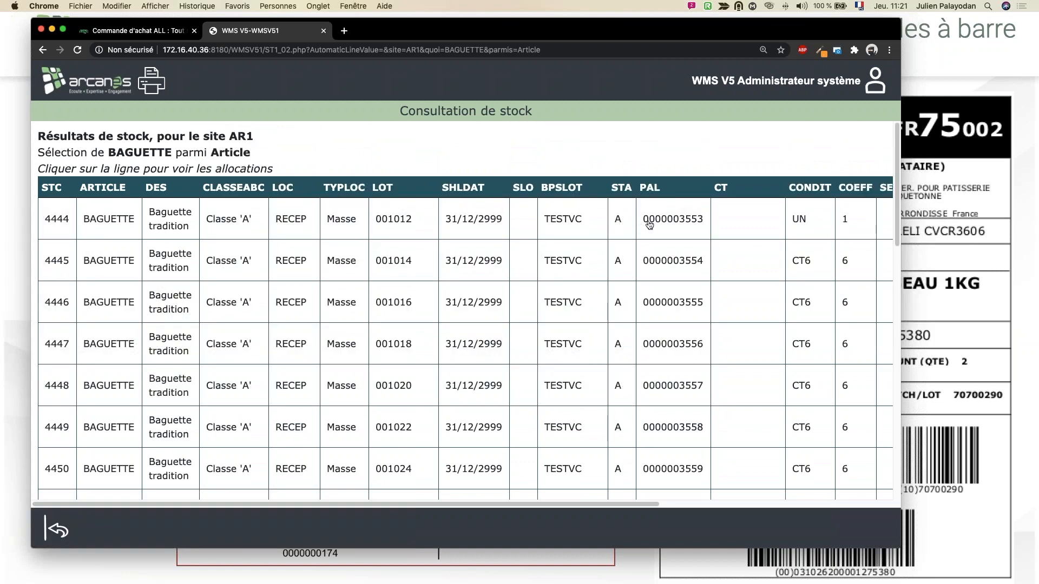
scroll(647, 230, "down", 10)
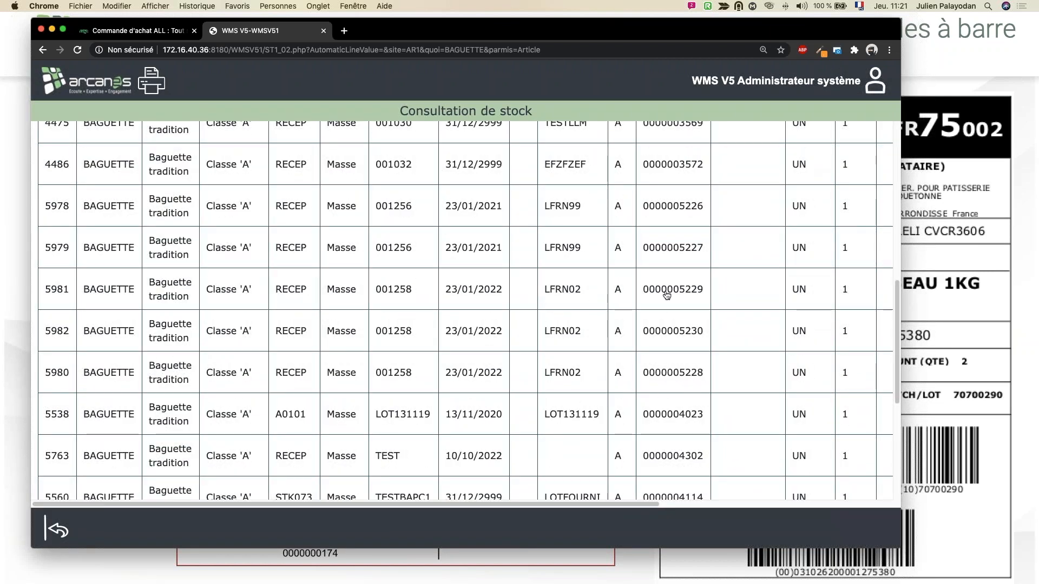
left_click(59, 530)
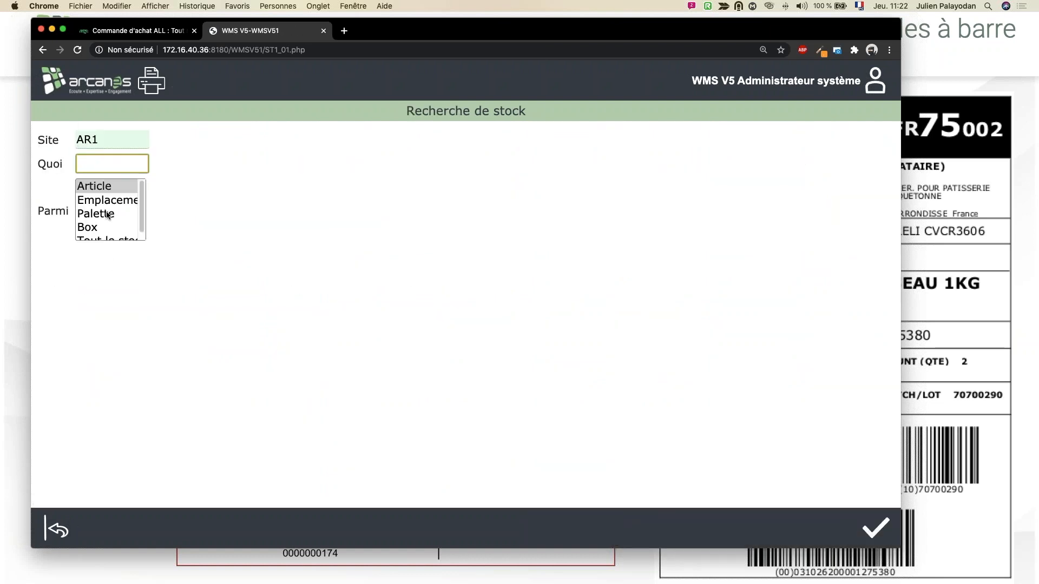
left_click(58, 529)
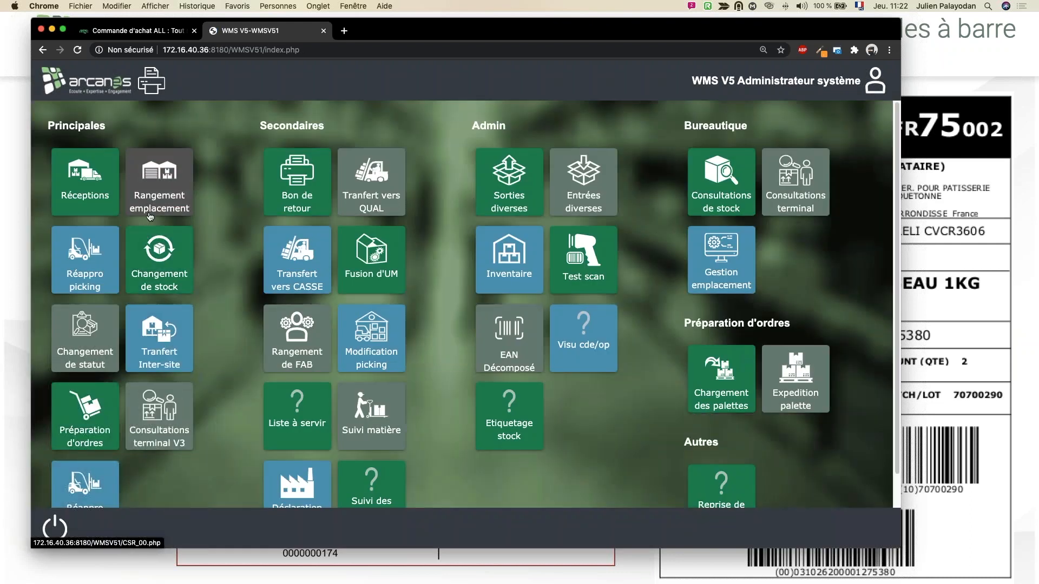
Step: Look at the Réapprovisionnement picking screen, return to the main menu and open Changement de stock
left_click(98, 266)
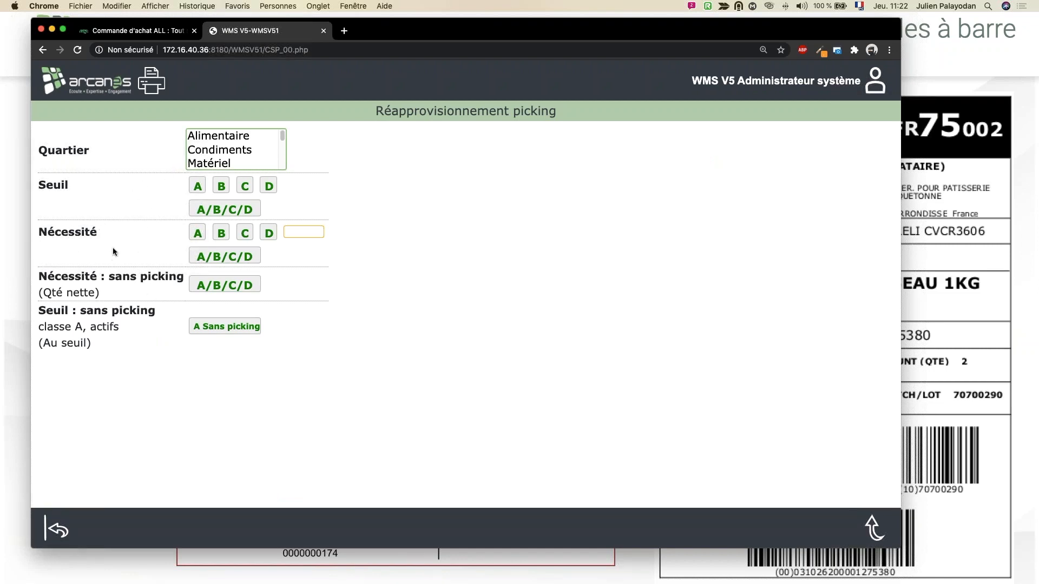
left_click(64, 537)
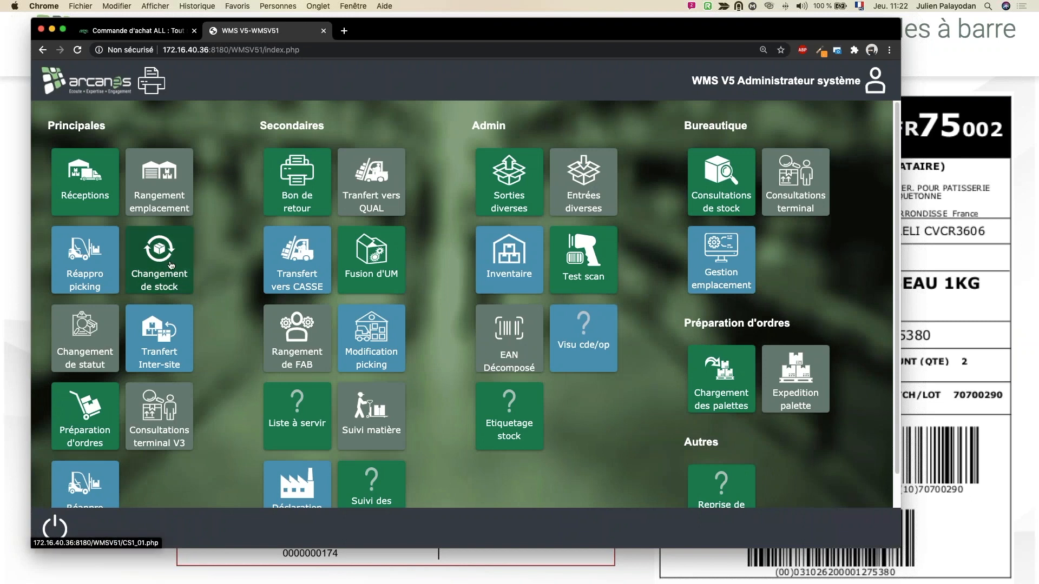
left_click(171, 265)
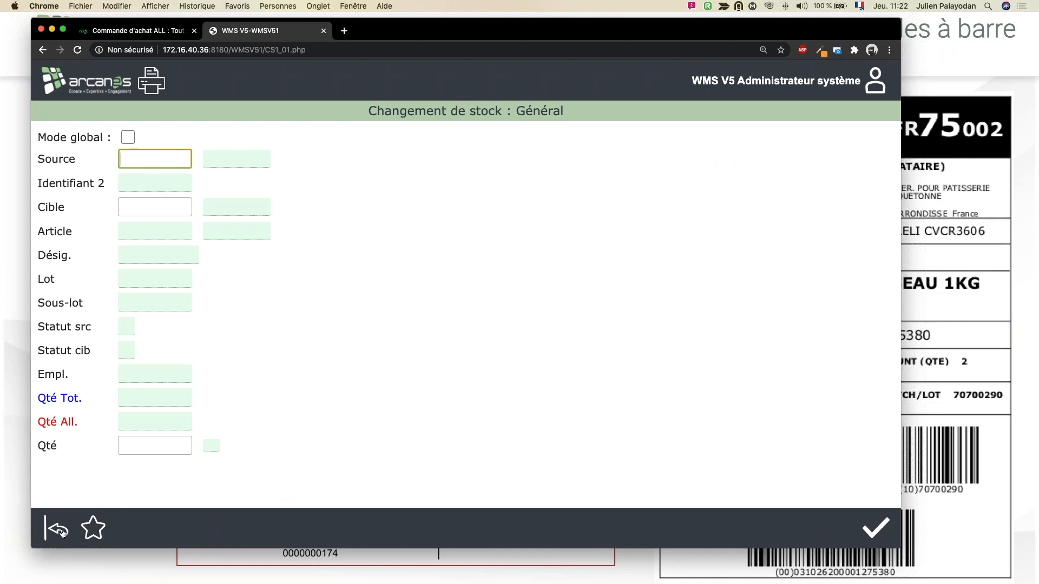
left_click(95, 33)
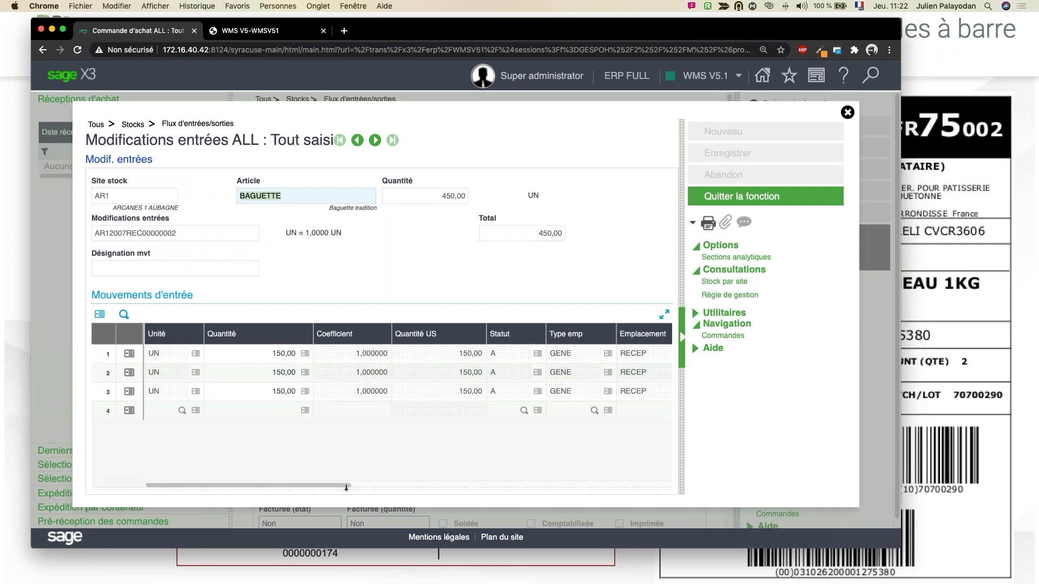
left_click_drag(360, 484, 580, 483)
left_click(475, 353)
key("super+c")
right_click(470, 354)
left_click(490, 374)
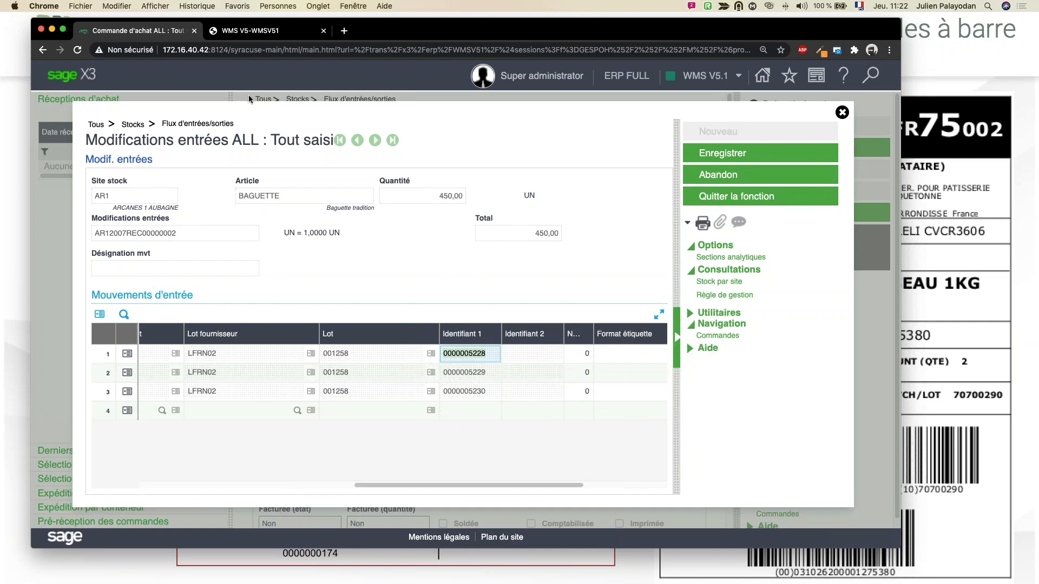
key("ctrl+Tab")
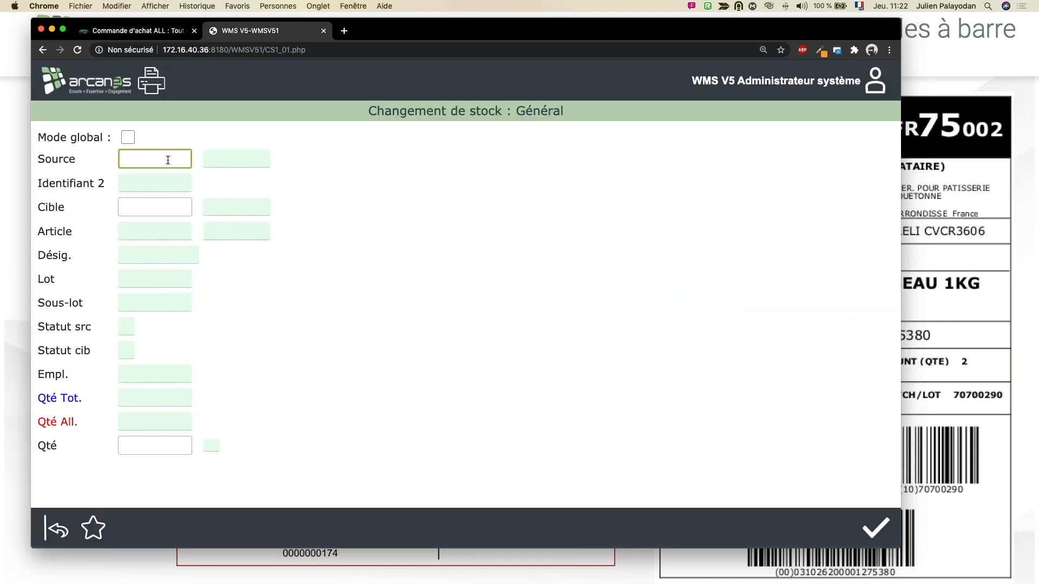
key("super+v")
key("Return")
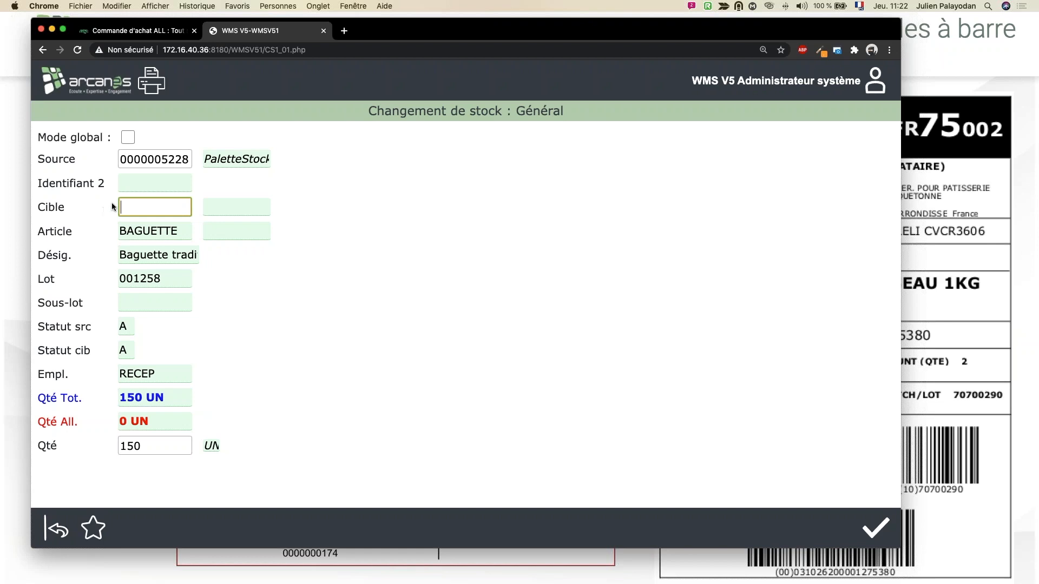
Step: Choose proposed location STK067, set it as the target, validate the 150 UN pallet move and return to the main menu
left_click(97, 527)
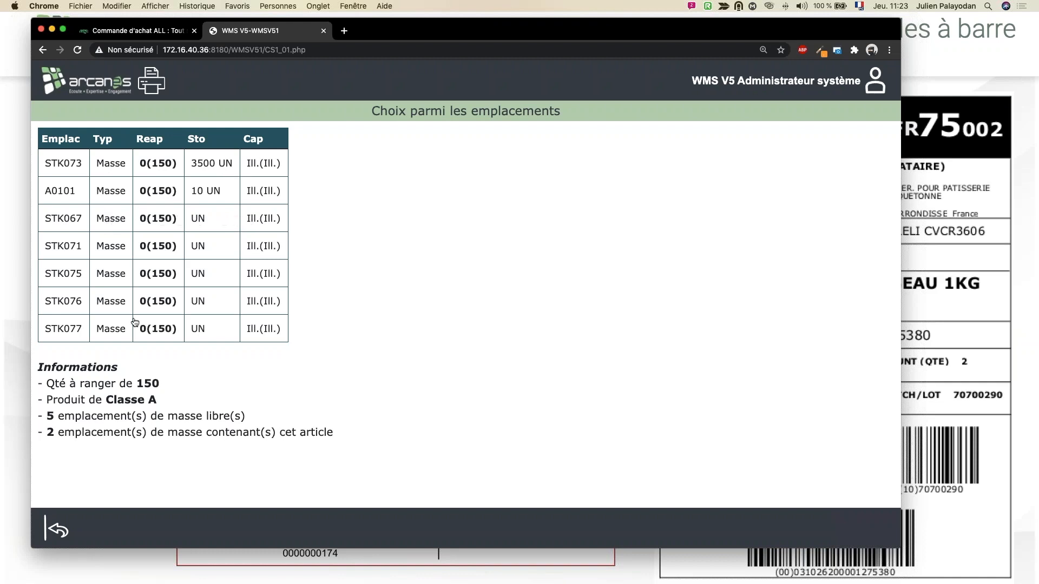
left_click(115, 224)
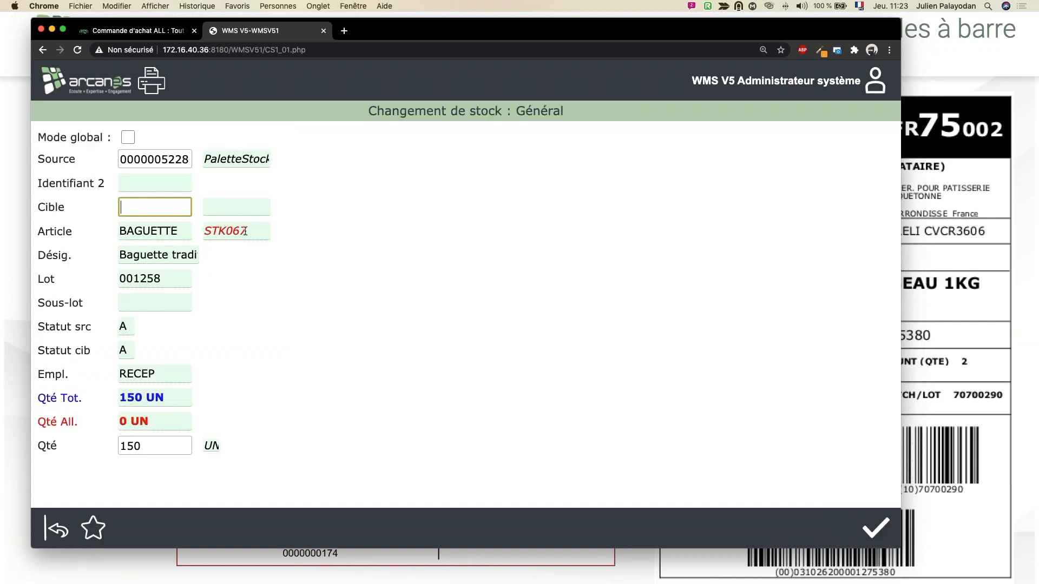
left_click(227, 229)
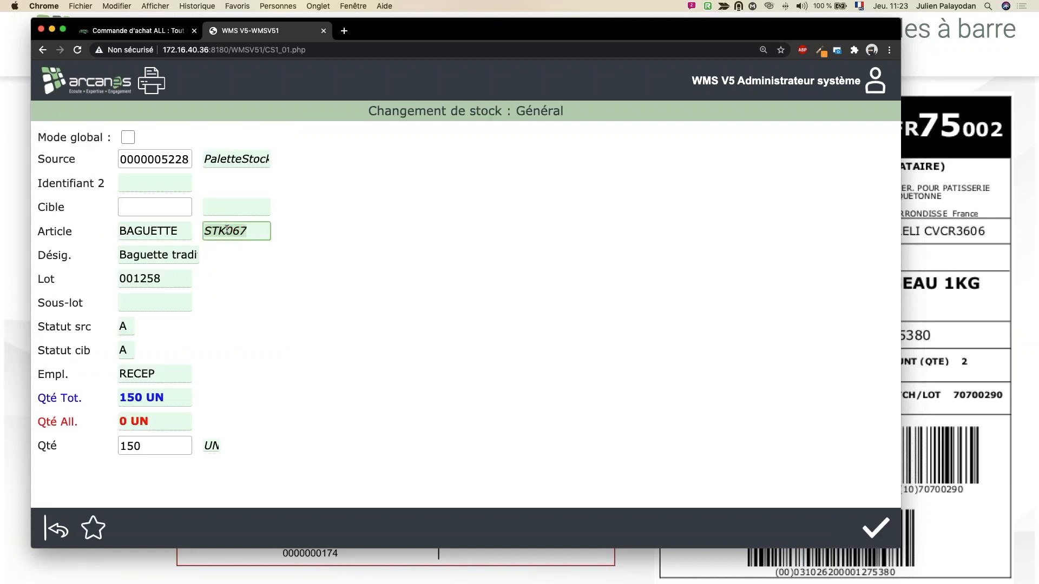
left_click(163, 210)
type("STK067")
key("Return")
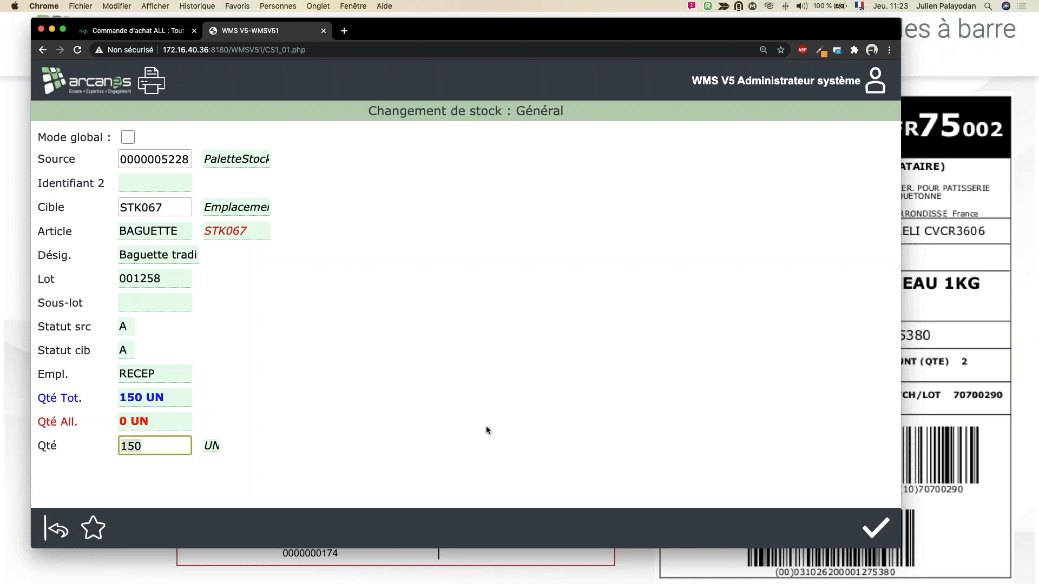
left_click(876, 528)
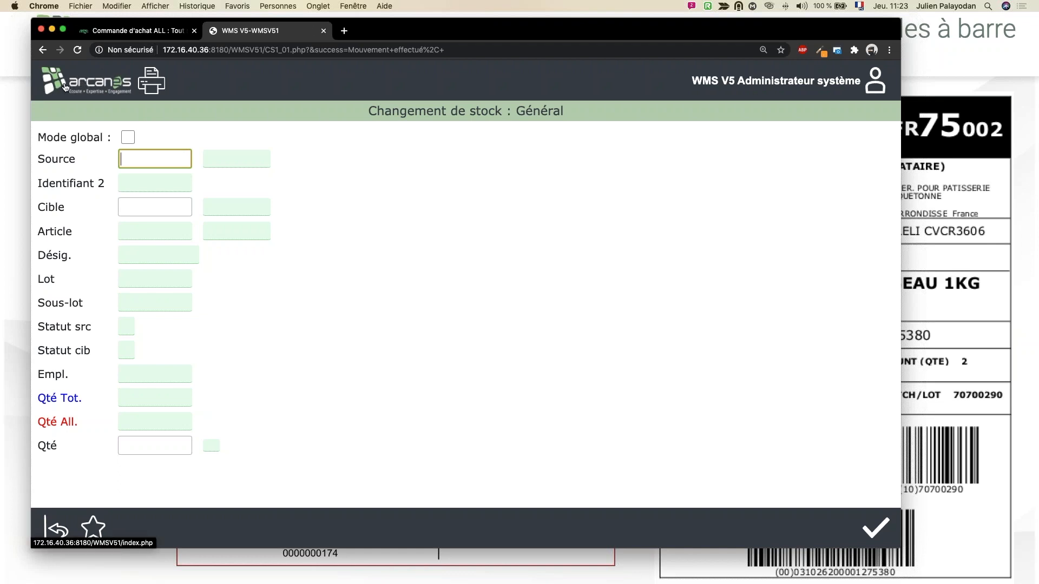
left_click(64, 85)
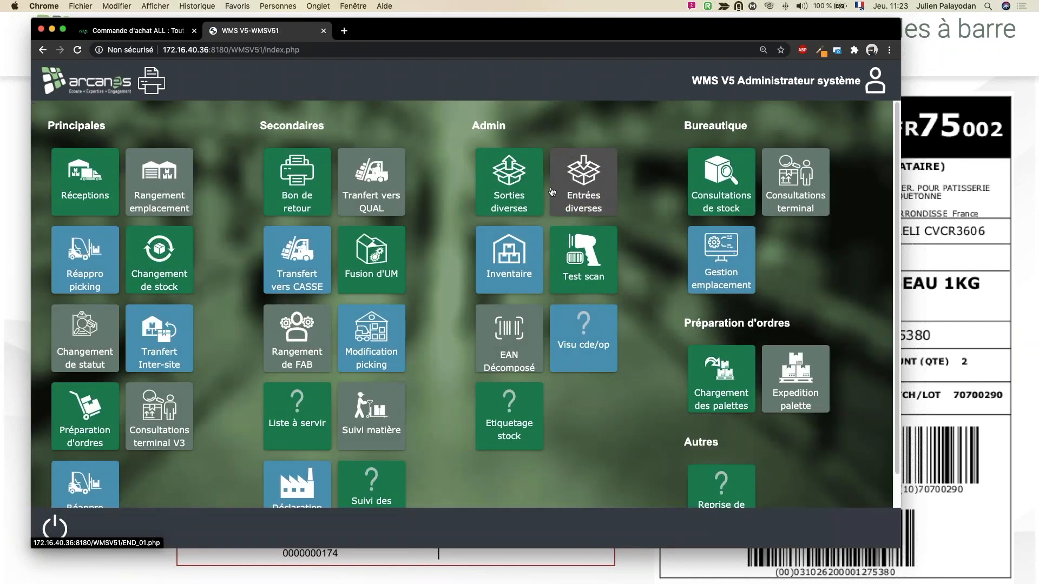
Step: Open the stock consultation and search site AR1 for STK067 among Emplacement
scroll(346, 292, "down", 1)
scroll(240, 326, "down", 2)
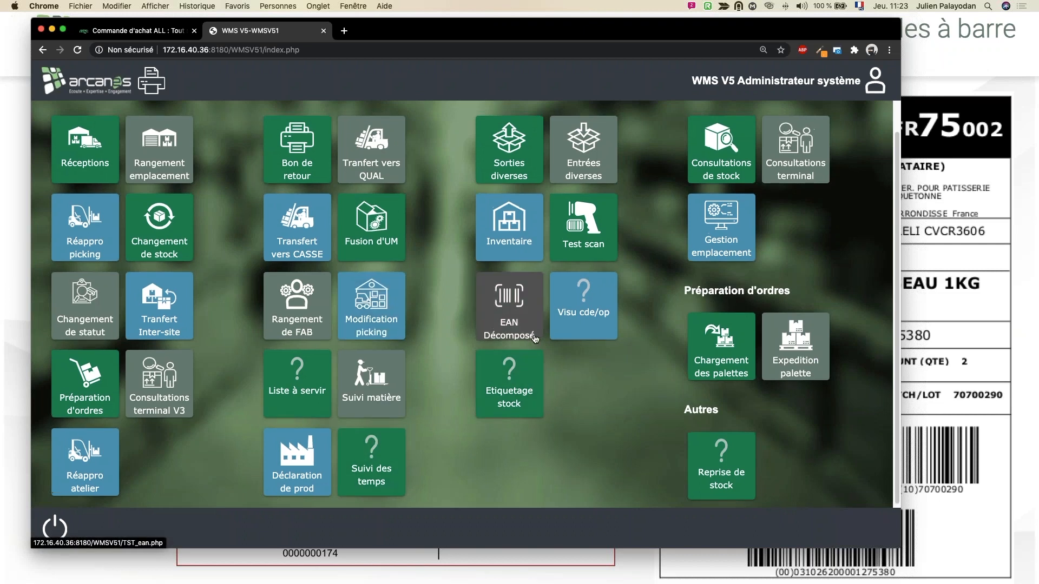
scroll(677, 325, "up", 1)
left_click(721, 162)
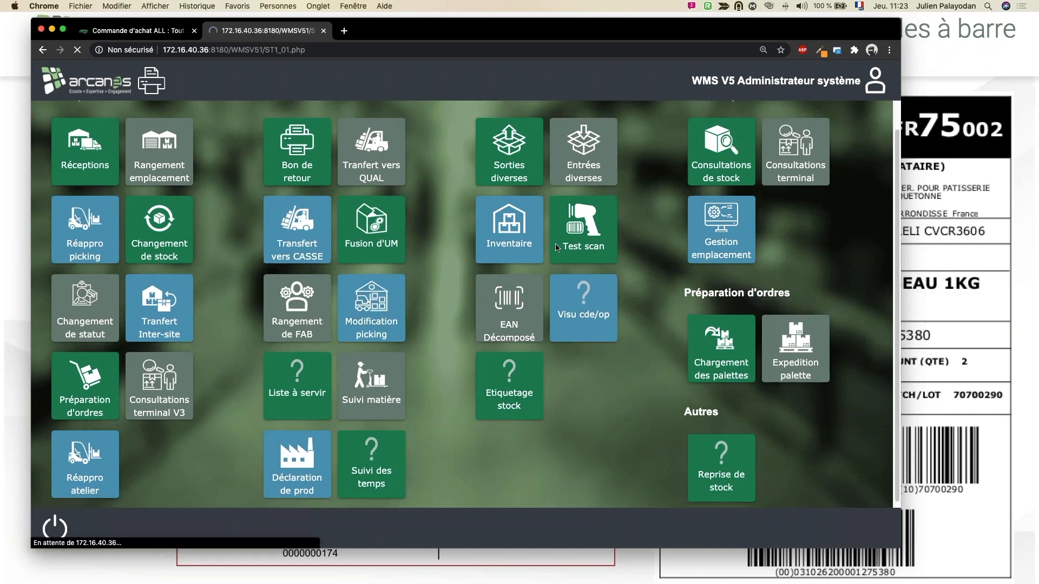
type("STK067")
key("Return")
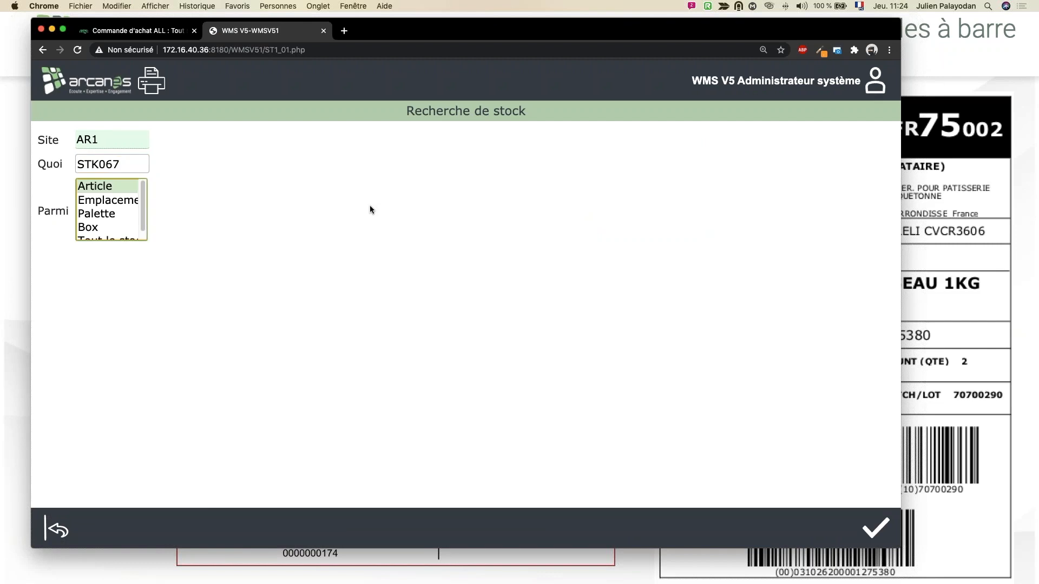
key("Down")
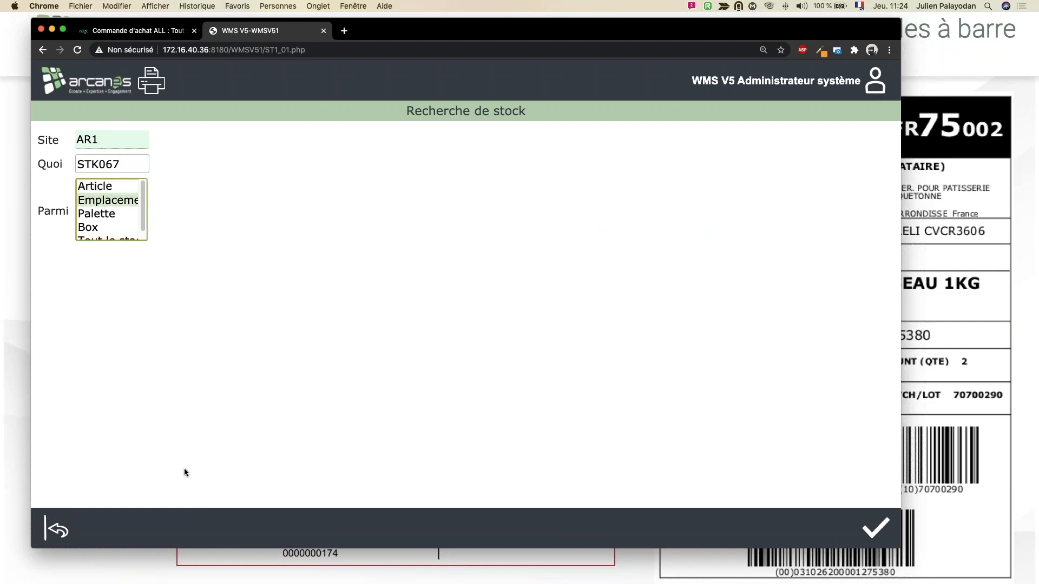
left_click(876, 532)
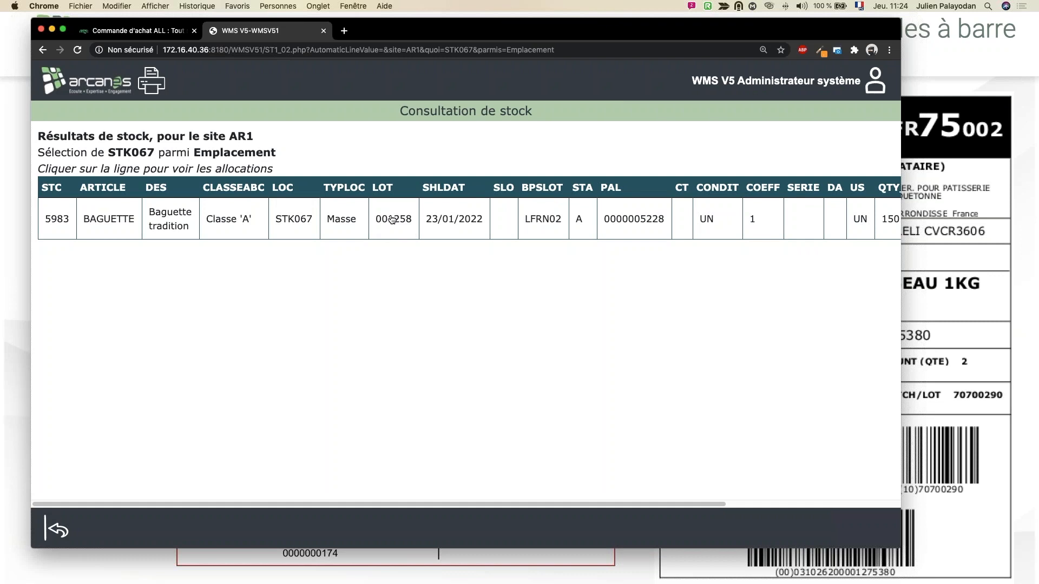
Step: Examine the full stock line at location STK067, and return to the main menu
scroll(469, 233, "right", 5)
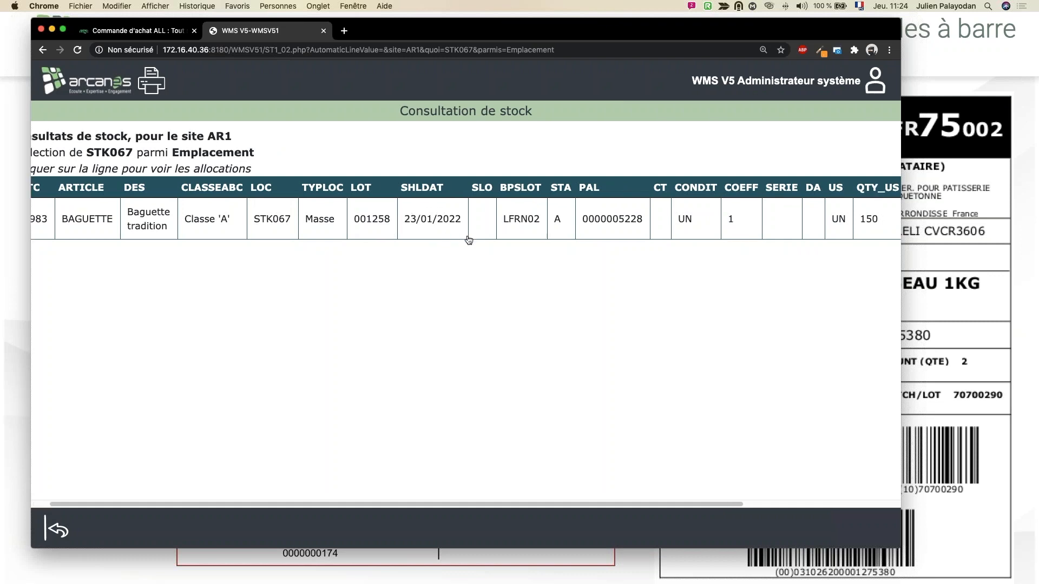
scroll(503, 233, "left", 6)
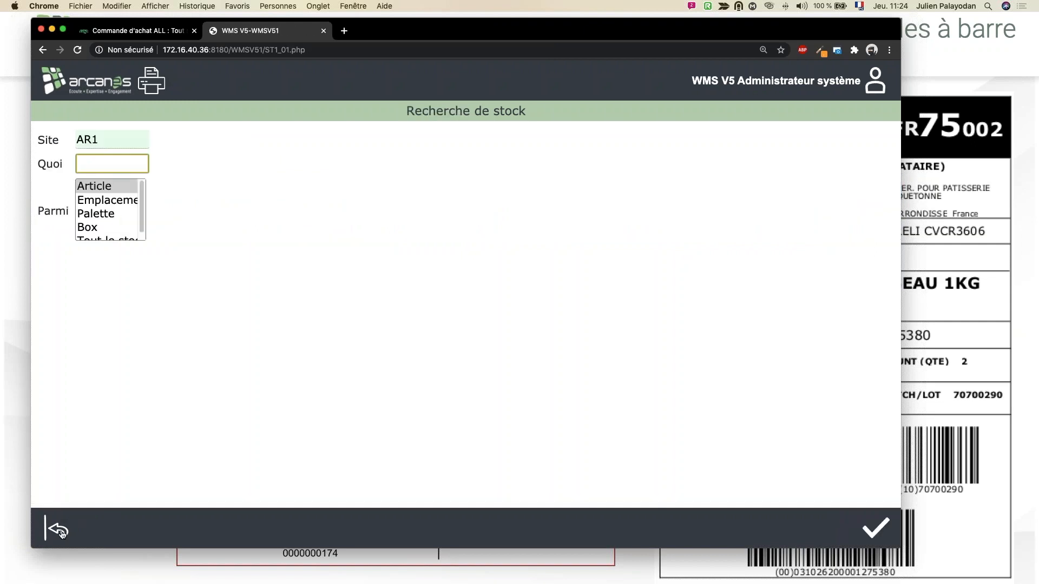
left_click(59, 531)
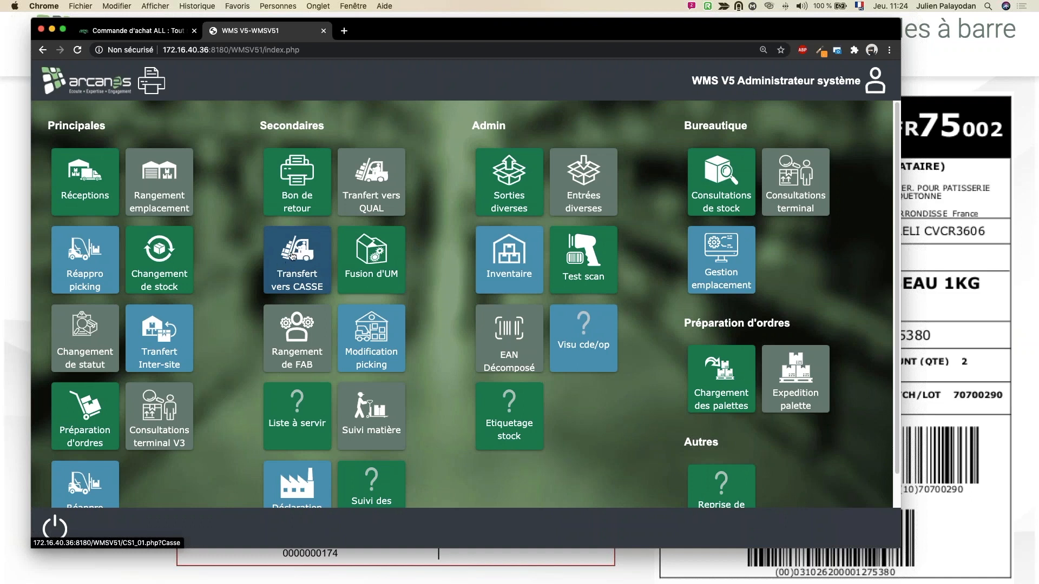
Step: Look over the WMS main menu, switch to the slideshow and advance to the slide on order preparation picking methods
scroll(336, 293, "down", 1)
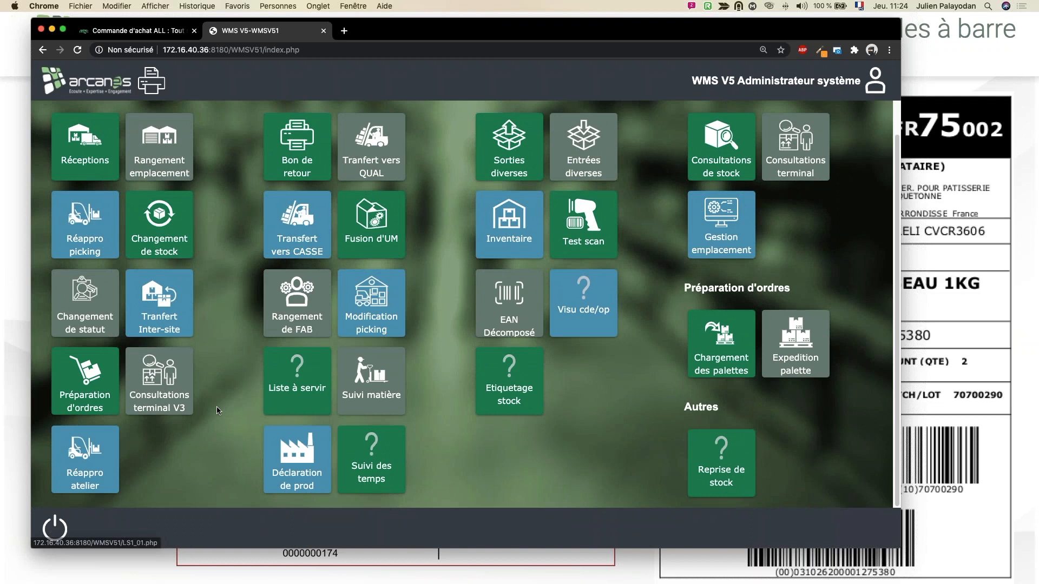
scroll(212, 417, "up", 1)
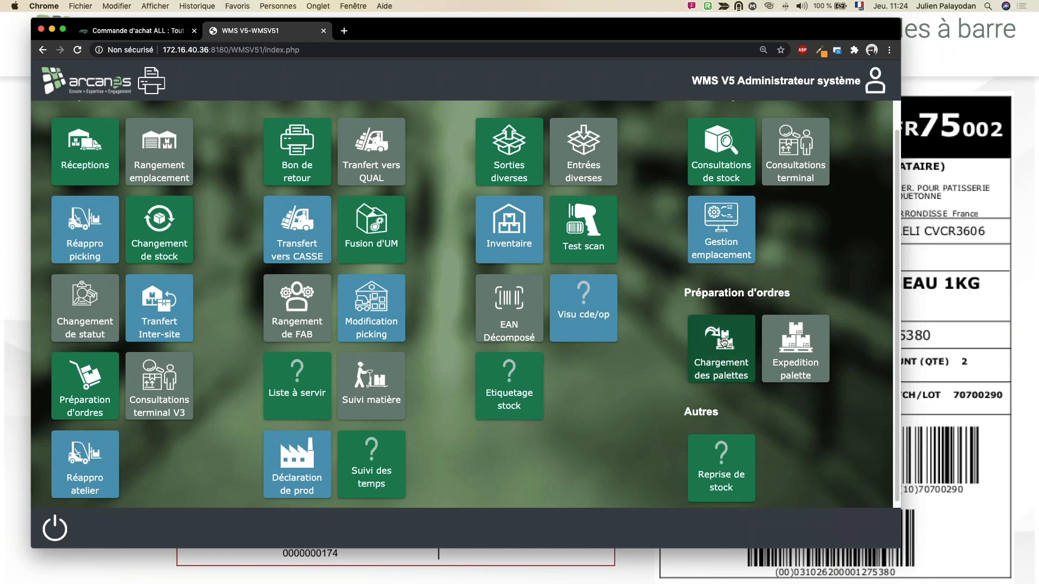
left_click(1023, 421)
left_click(1023, 421)
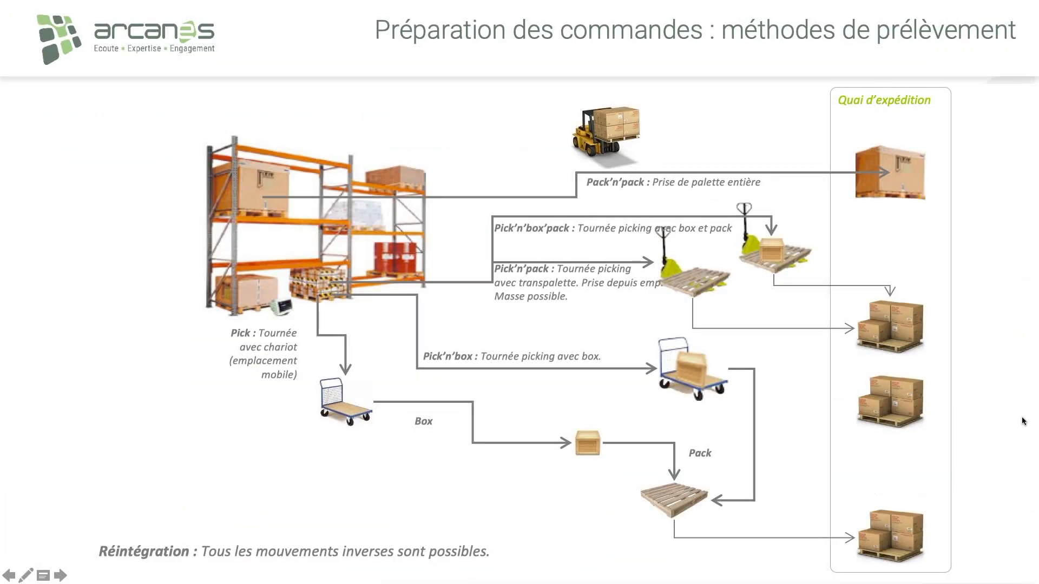